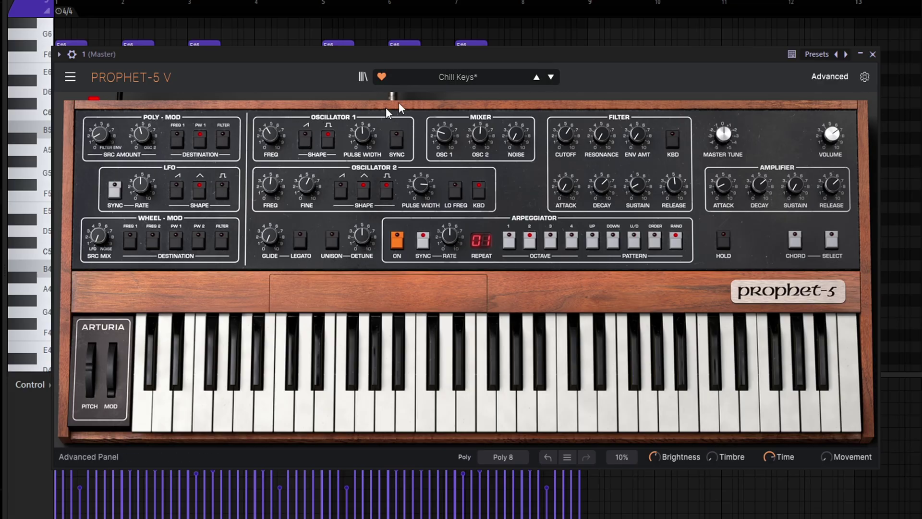
# Reload the unedited Keys > Chill Keys preset on Prophet-5 V.
pyautogui.click(446, 78)
pyautogui.moveTo(420, 167)
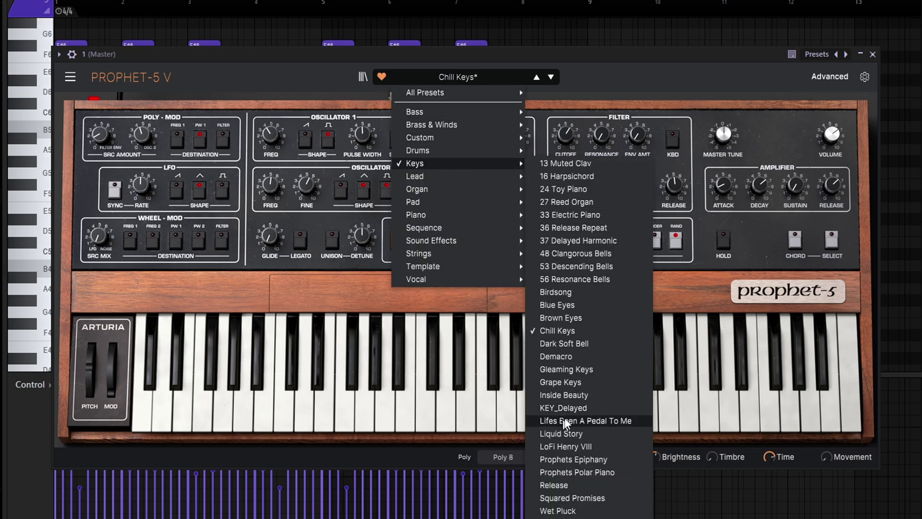
pyautogui.click(692, 128)
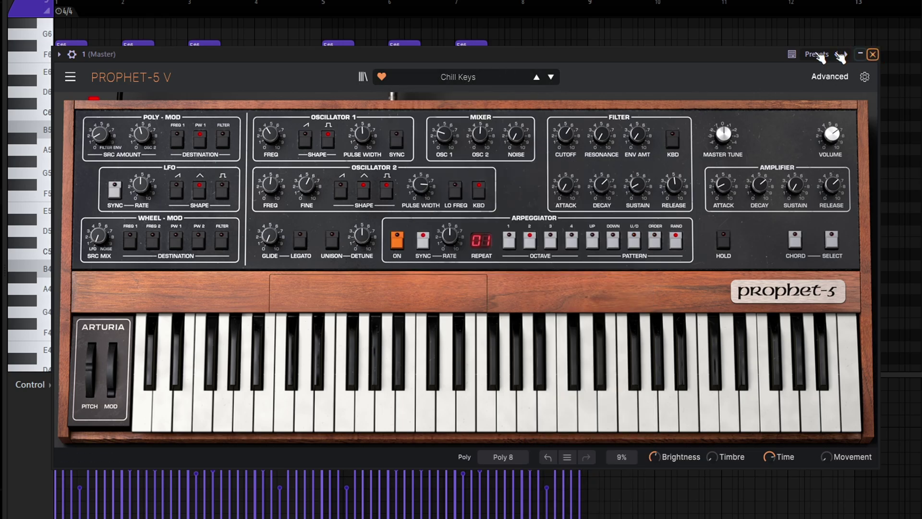
# Close the synth, zoom into the chord notes in the piano roll, and reopen Prophet-5 V.
pyautogui.click(873, 54)
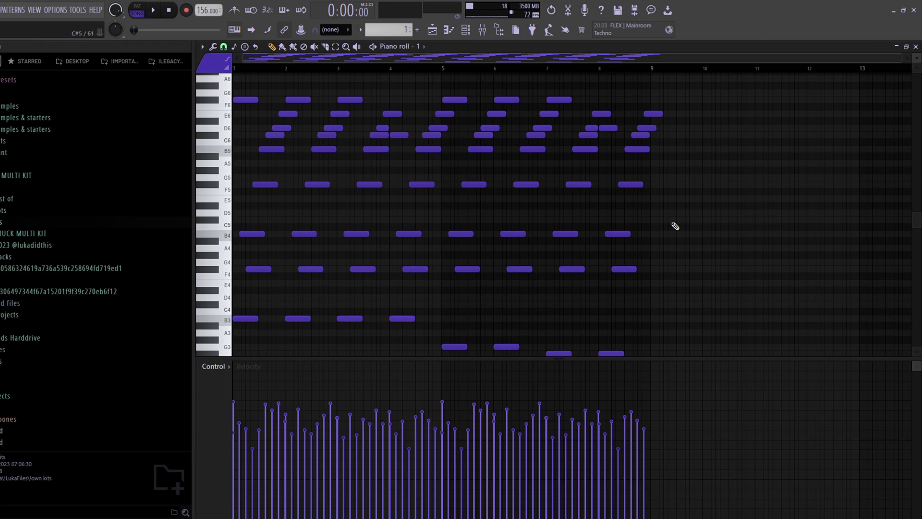
pyautogui.scroll(5, 646, 233)
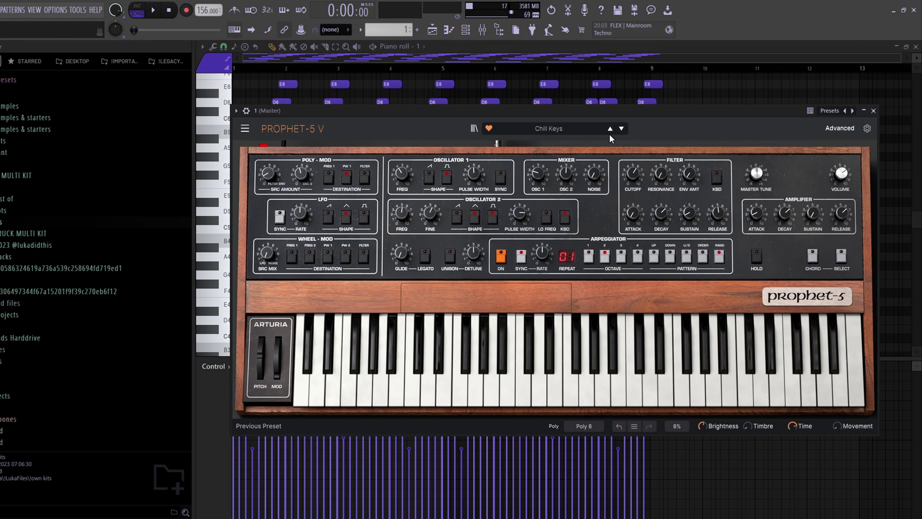
pyautogui.click(610, 130)
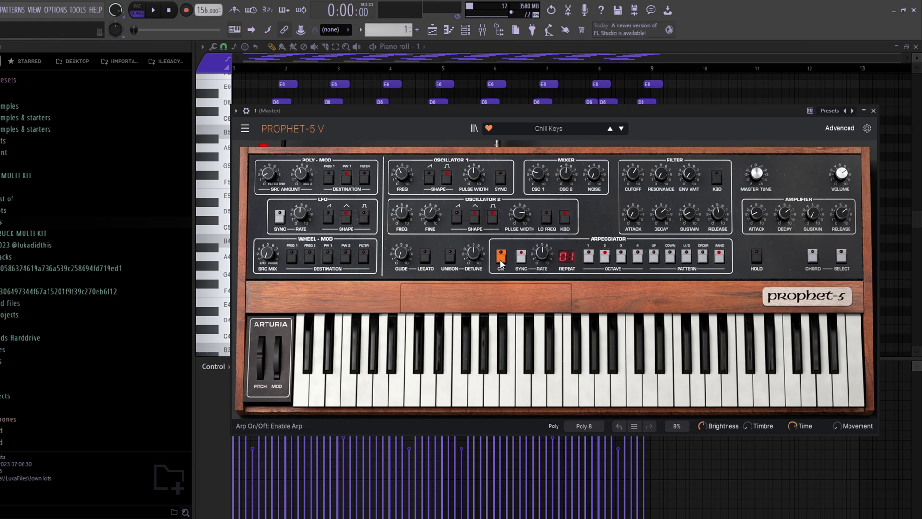
# Turn on Voice Dispersion, look through the Advanced modulation and effects views, then close the panel.
pyautogui.click(495, 291)
pyautogui.moveTo(491, 293)
pyautogui.click(829, 128)
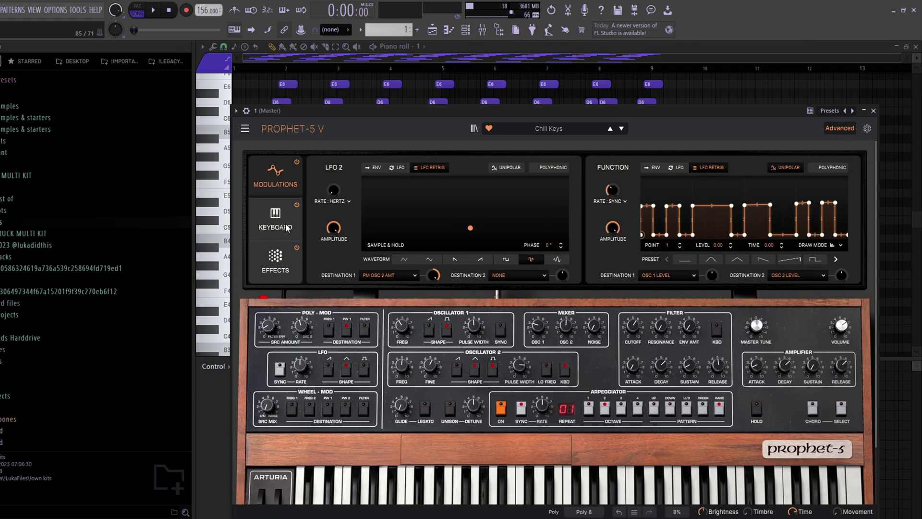
pyautogui.click(275, 262)
pyautogui.click(275, 175)
pyautogui.click(839, 128)
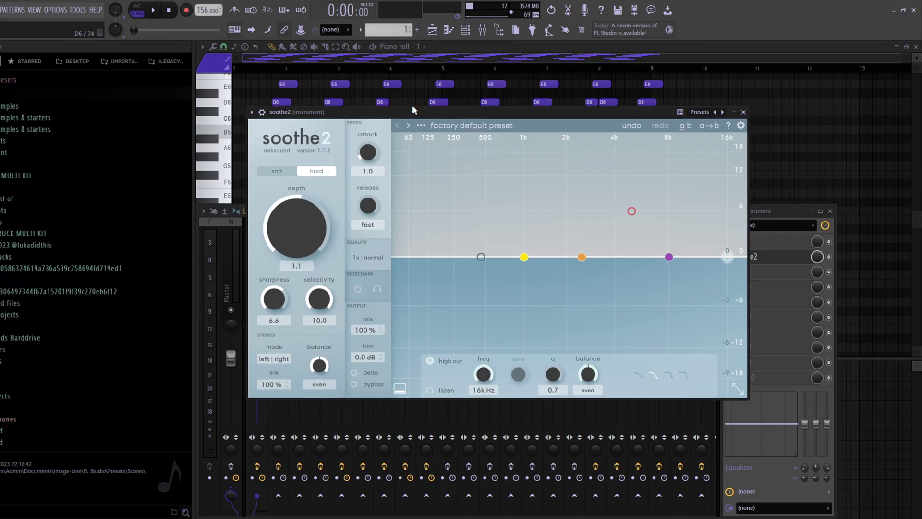
# Shift soothe2's band 3 to 18 kHz, then add Fruity Parametric EQ 2 with band 5 notched.
pyautogui.moveTo(413, 111); pyautogui.dragTo(388, 99)
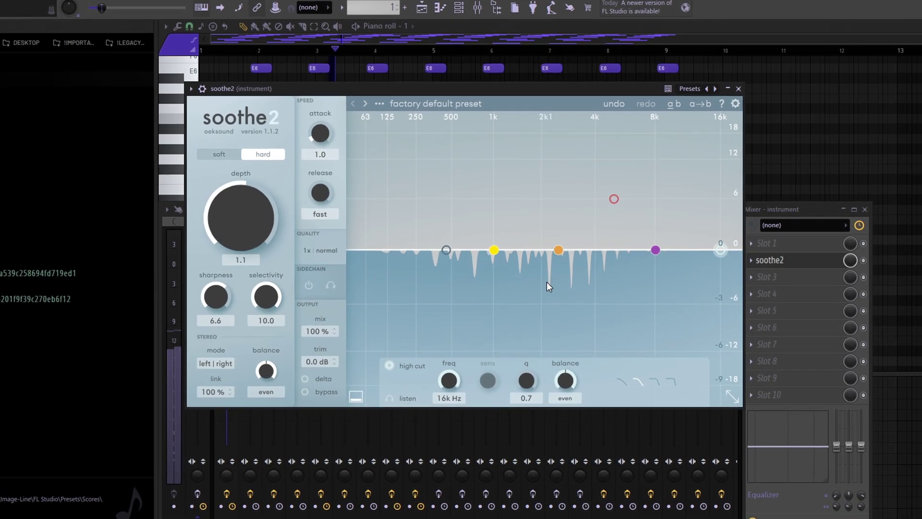
pyautogui.moveTo(621, 196); pyautogui.dragTo(752, 249)
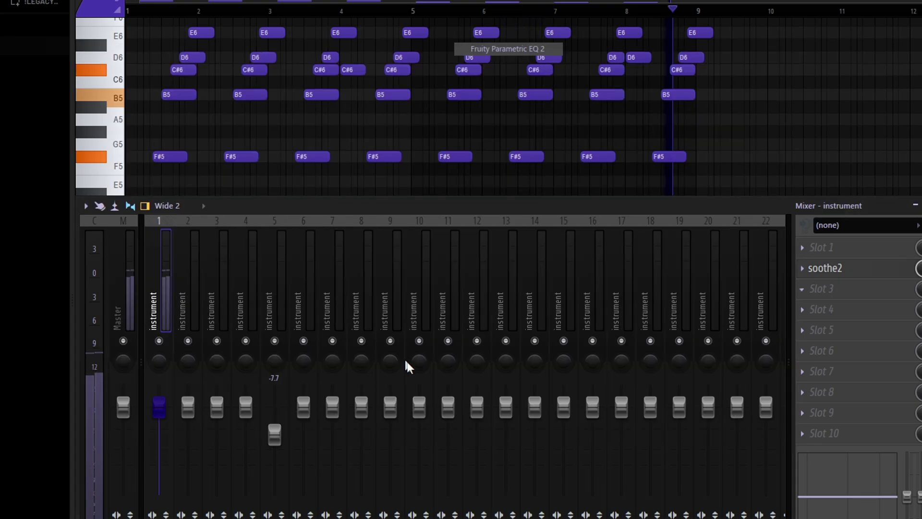
pyautogui.moveTo(407, 365); pyautogui.dragTo(825, 288)
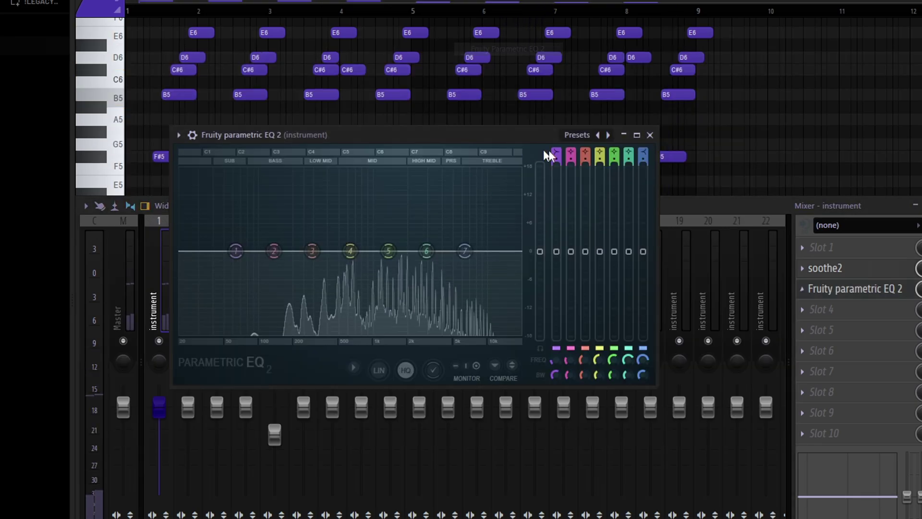
pyautogui.click(576, 135)
pyautogui.click(597, 315)
pyautogui.moveTo(384, 183); pyautogui.dragTo(387, 289)
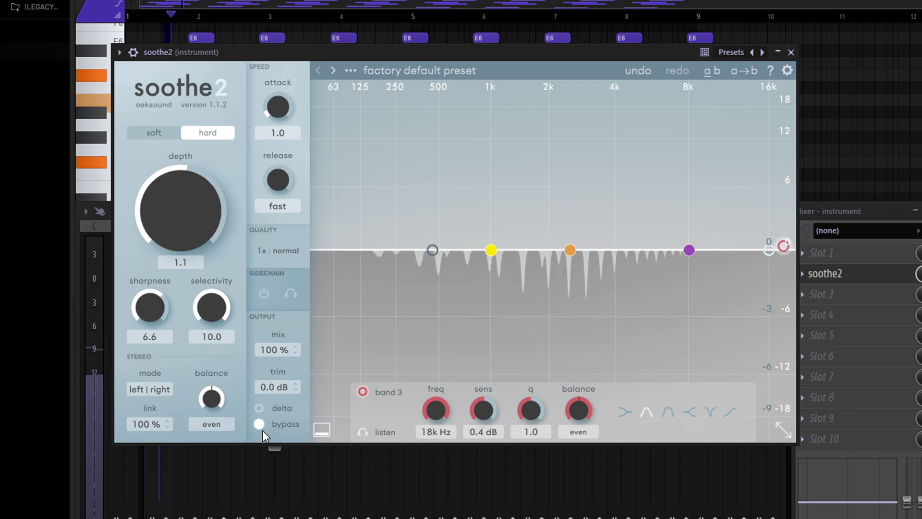
# Scroll through the Augmented Voices preset list looking for a sound to layer.
pyautogui.moveTo(263, 431)
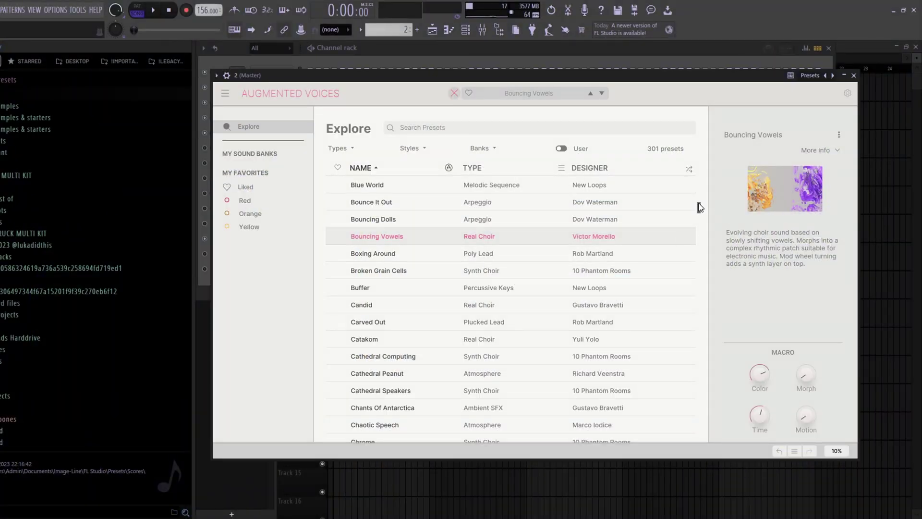
pyautogui.moveTo(699, 206)
pyautogui.mouseDown()
pyautogui.moveTo(697, 183)
pyautogui.moveTo(699, 263)
pyautogui.moveTo(699, 201)
pyautogui.mouseUp()
# Close Augmented Voices, open channel 2's piano roll and select all its chord notes.
pyautogui.click(853, 75)
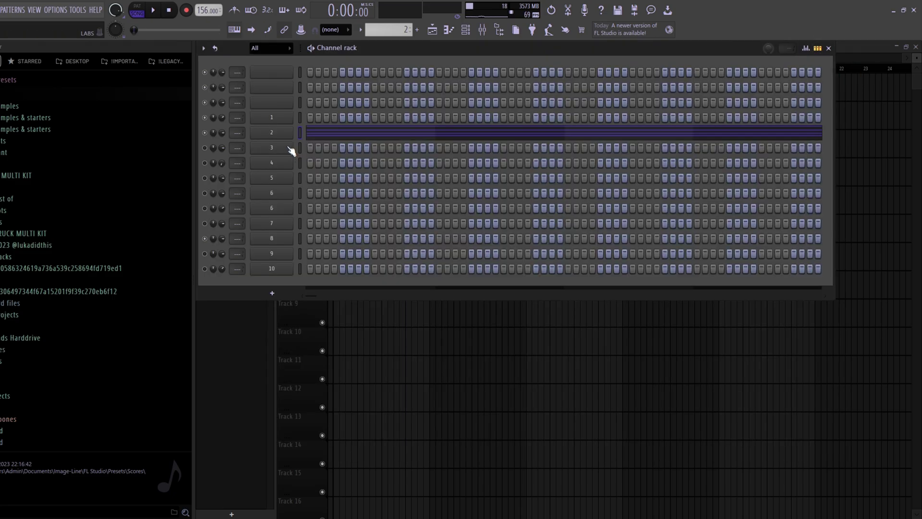
pyautogui.click(317, 139)
pyautogui.scroll(2, 256, 215)
pyautogui.moveTo(280, 117); pyautogui.dragTo(541, 313)
pyautogui.hotkey('ctrl', 'a')
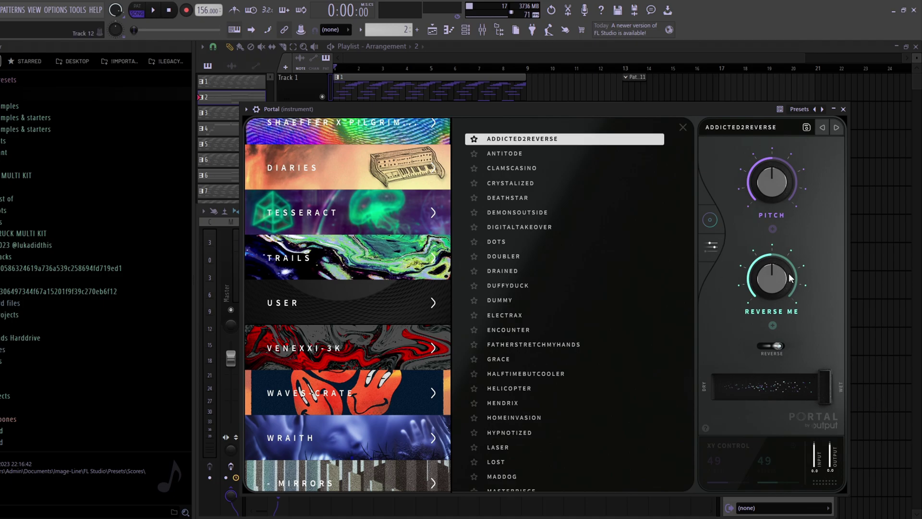
# Confirm Portal's ADDICTED2REVERSE preset, view its grain controls, and close Portal.
pyautogui.click(699, 277)
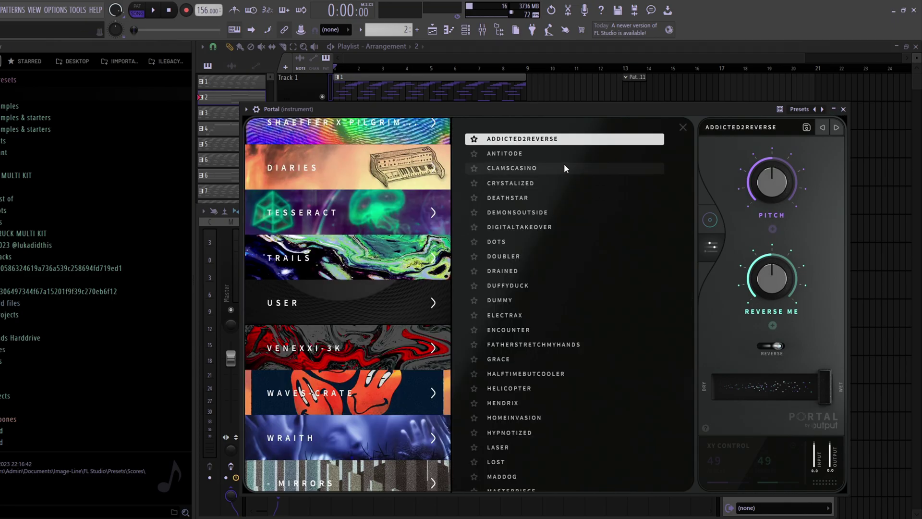
pyautogui.click(713, 245)
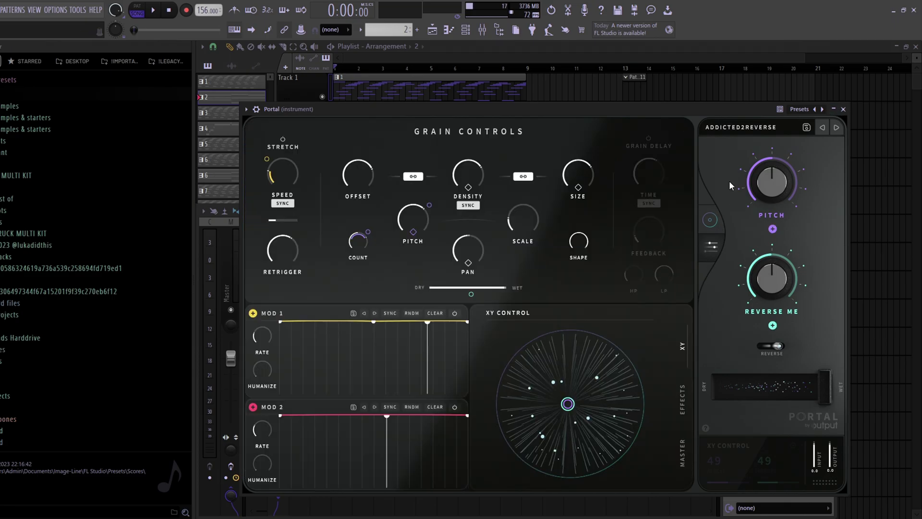
pyautogui.click(843, 110)
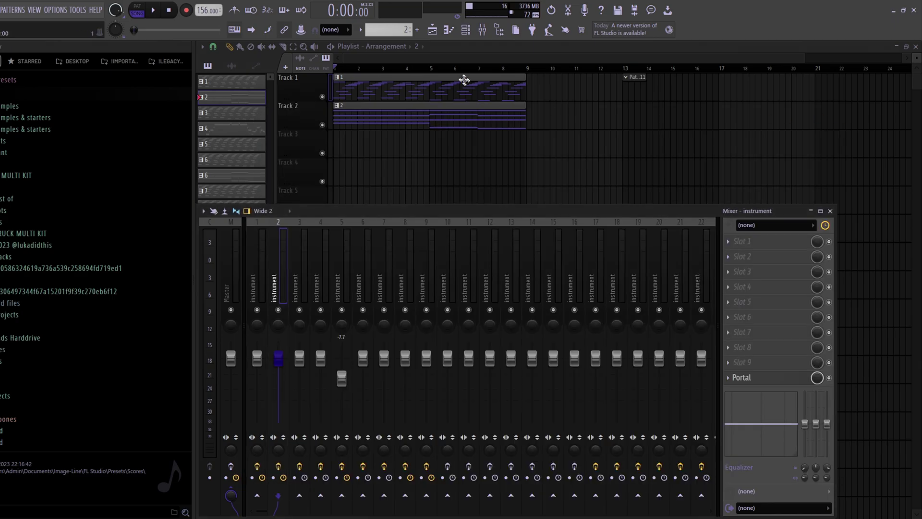
# Hide the mixer with F9 and open pattern 1's notes in the piano roll.
pyautogui.press('F9')
pyautogui.doubleClick(387, 85)
pyautogui.scroll(-3, 329, 210)
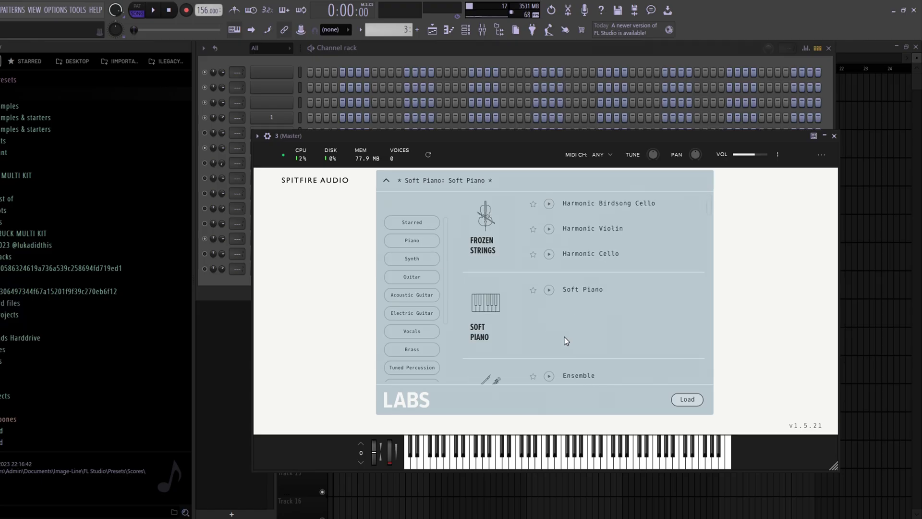
# Load the Soft Piano preset in LABS, close it, and open channel 3's piano roll time-signature options.
pyautogui.scroll(-1, 565, 340)
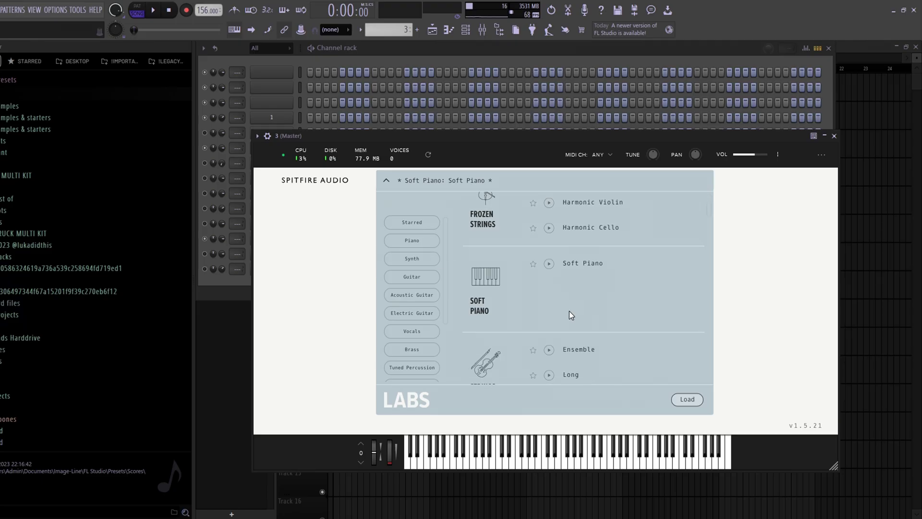
pyautogui.scroll(2, 584, 301)
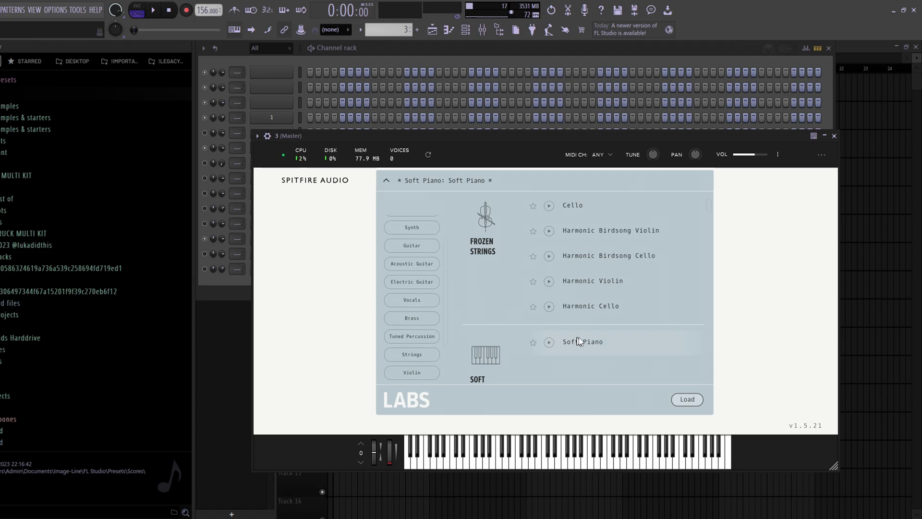
pyautogui.doubleClick(607, 342)
pyautogui.moveTo(454, 137); pyautogui.dragTo(450, 115)
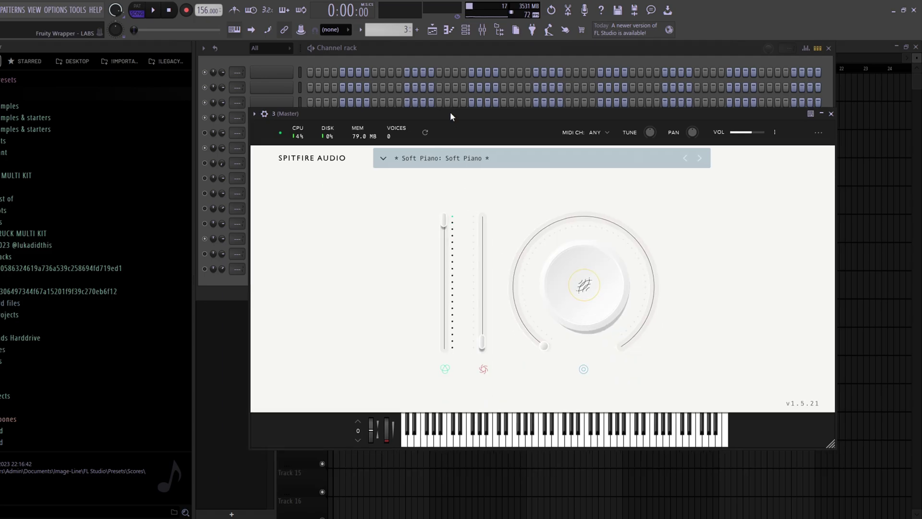
pyautogui.click(832, 116)
pyautogui.click(350, 151)
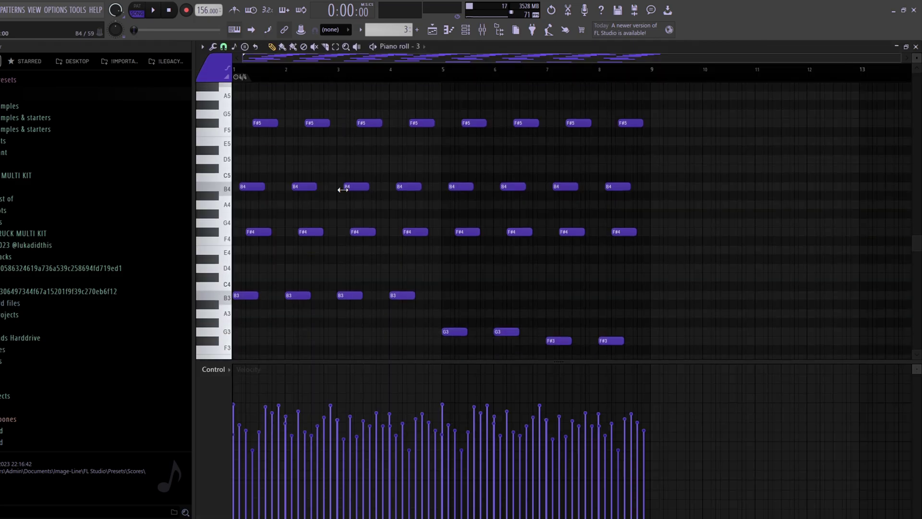
pyautogui.click(240, 76)
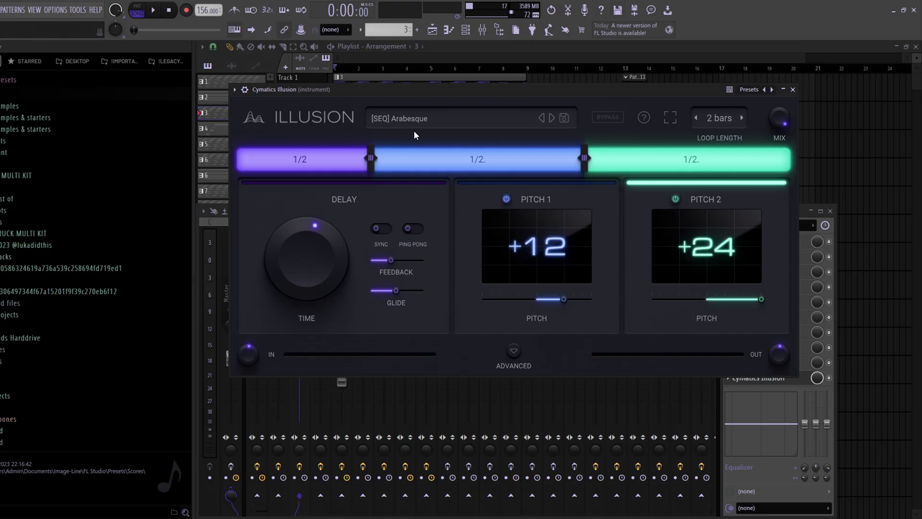
# Leave Cymatics Illusion on its [SEQ] Arabesque preset and close the plugin.
pyautogui.click(412, 120)
pyautogui.moveTo(408, 146)
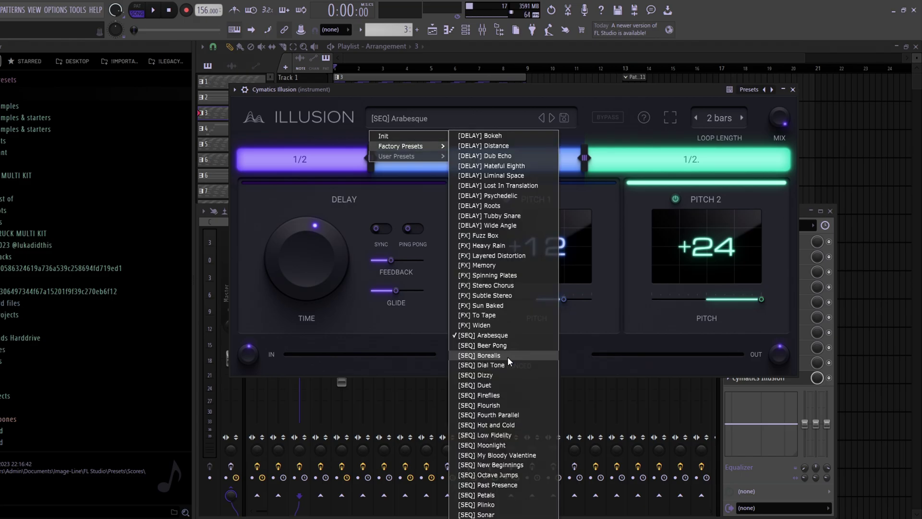
pyautogui.click(767, 148)
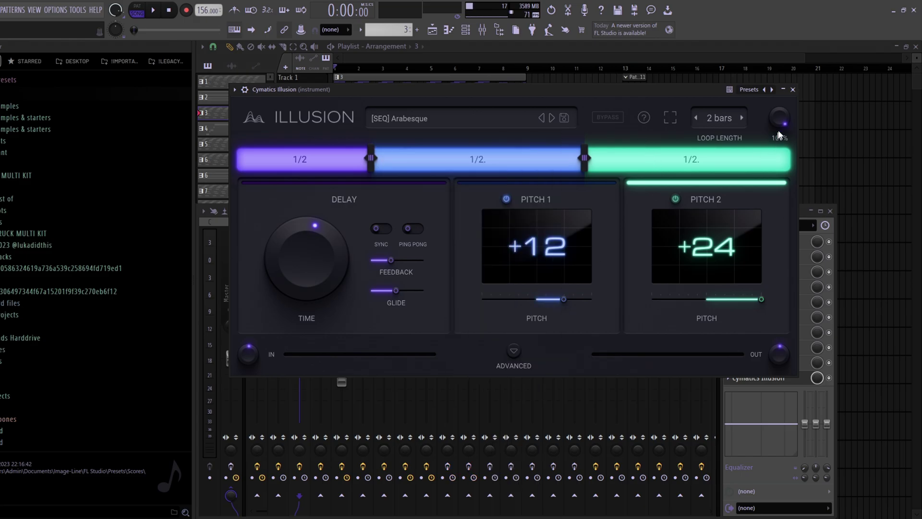
pyautogui.click(792, 90)
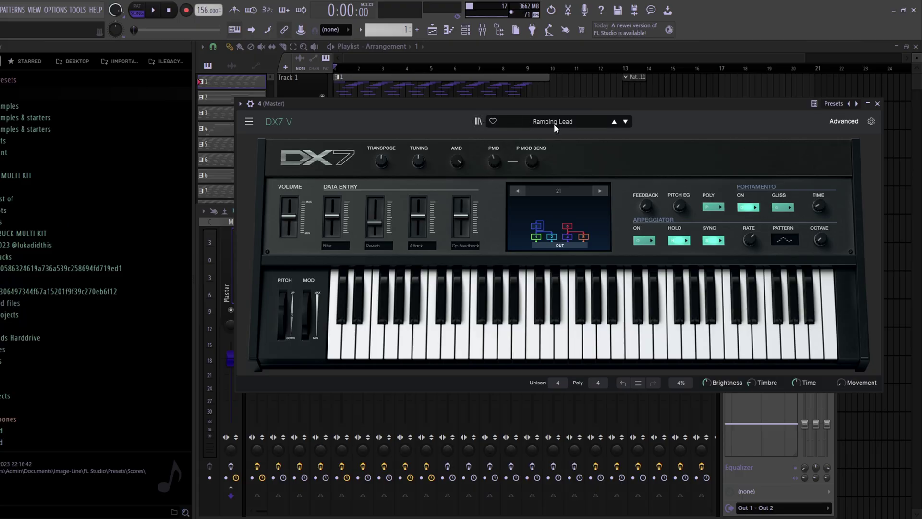
# Give DX7 V the Ramping Lead preset from its Lead list, then show the Channel rack.
pyautogui.click(552, 122)
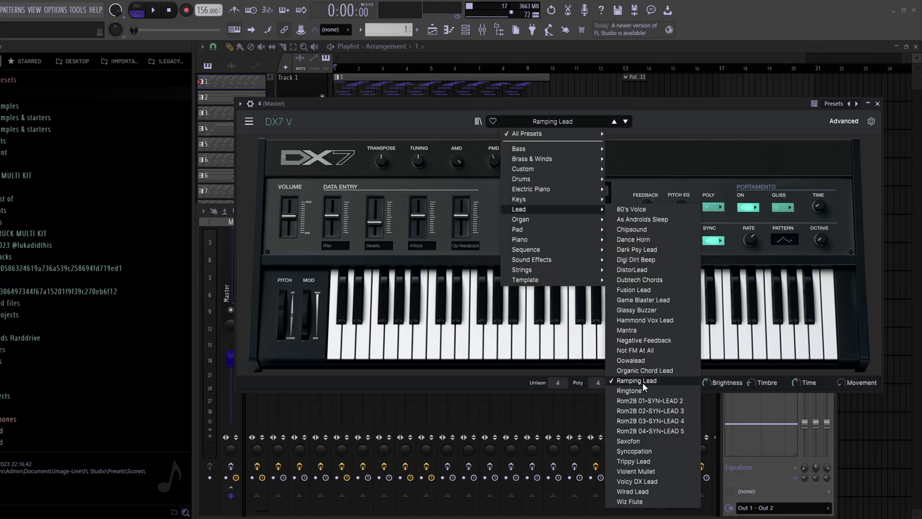
pyautogui.click(646, 382)
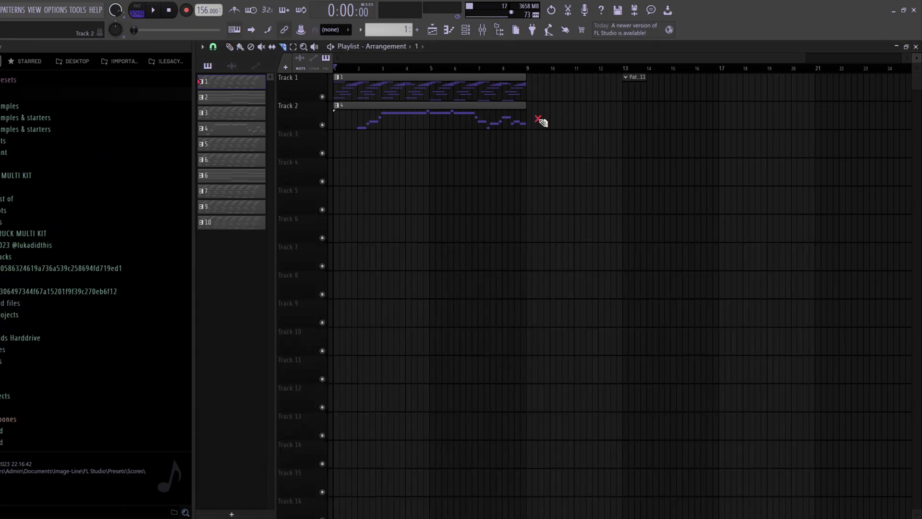
pyautogui.scroll(3, 542, 122)
pyautogui.scroll(-2, 366, 94)
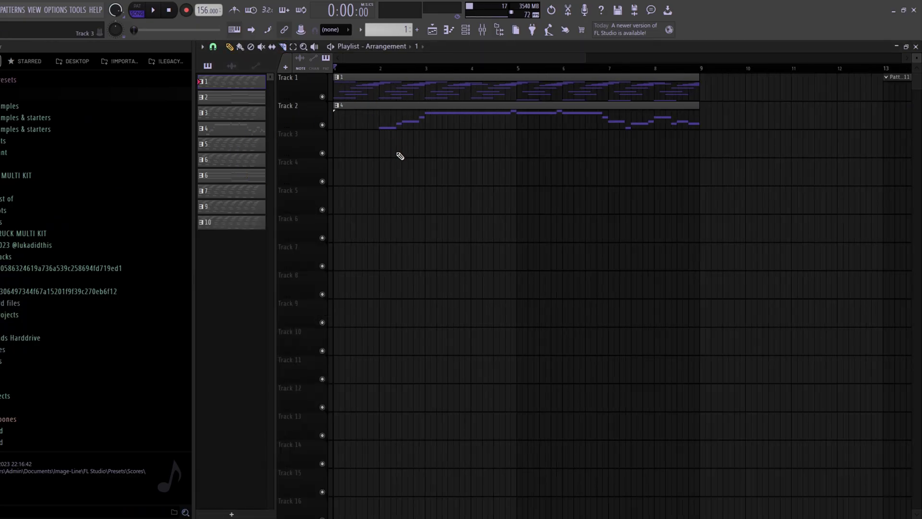
pyautogui.click(466, 30)
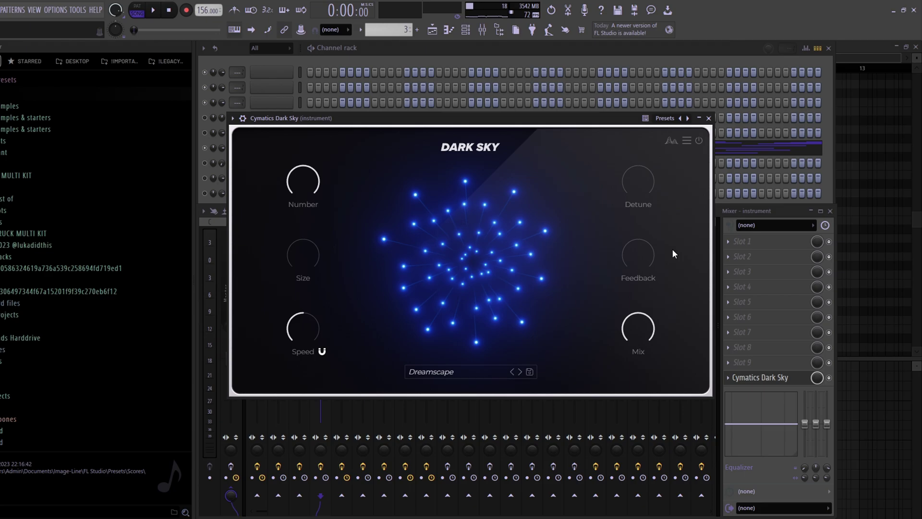
# Read the Dark Sky Mix, Detune and Speed knob values before moving to BBC Symphony Orchestra.
pyautogui.moveTo(634, 336)
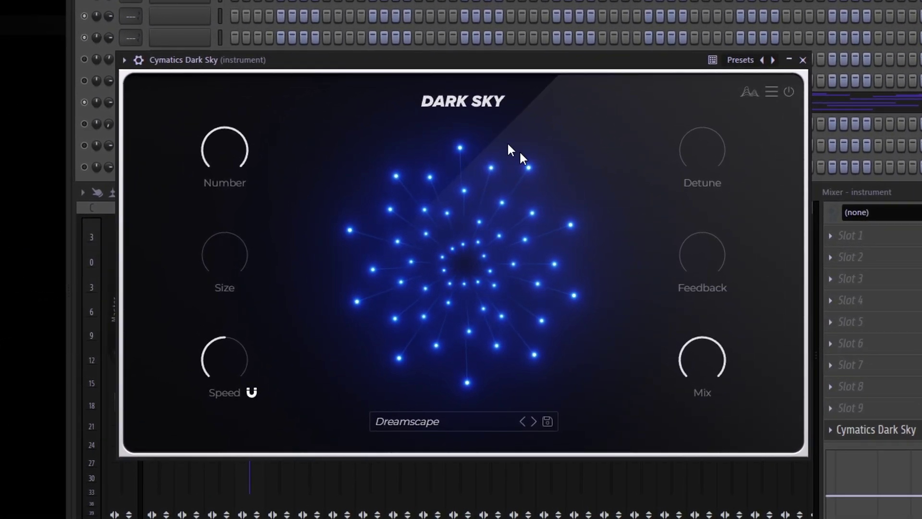
pyautogui.moveTo(708, 161)
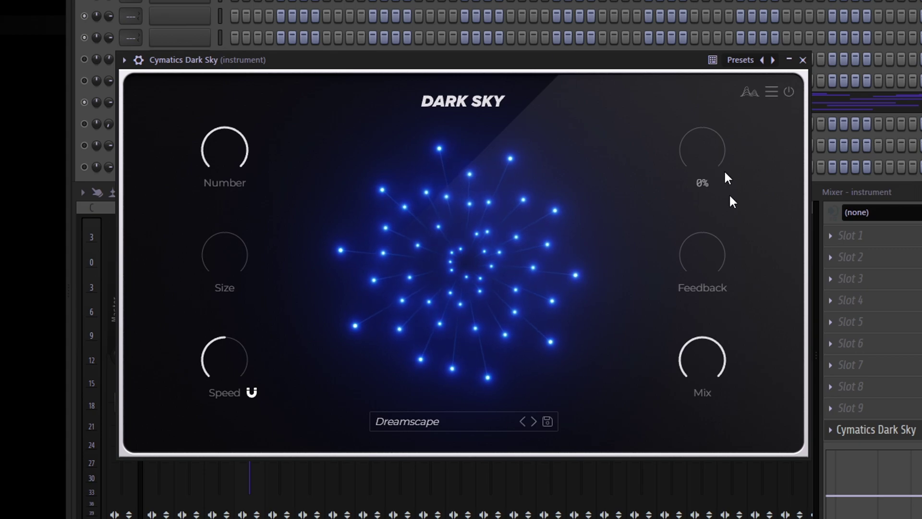
pyautogui.moveTo(227, 365)
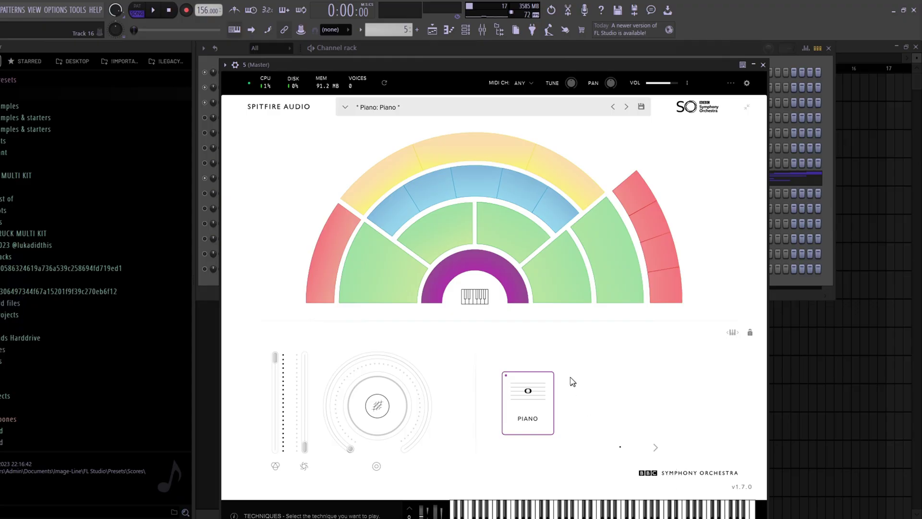
# Load the Piano preset from the BBC Symphony Orchestra preset browser.
pyautogui.click(410, 112)
pyautogui.scroll(-3, 509, 244)
pyautogui.scroll(-1, 524, 246)
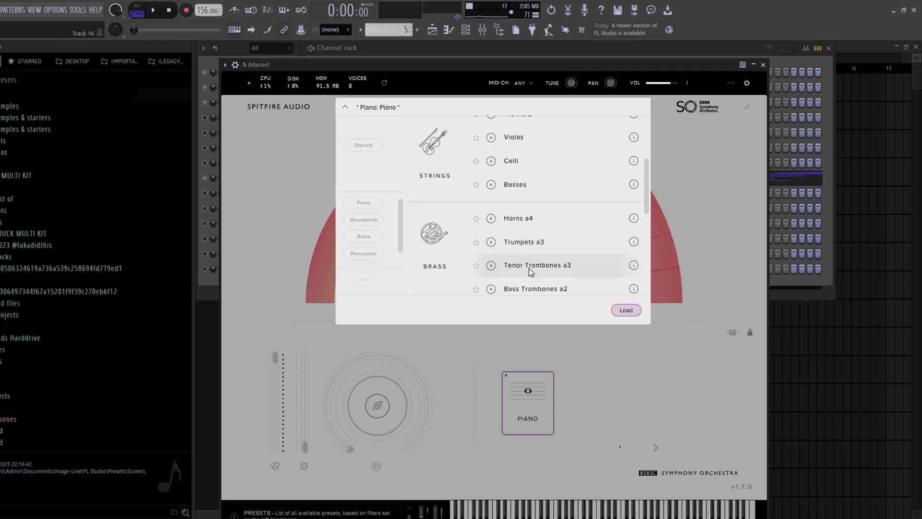
pyautogui.scroll(-2, 537, 253)
pyautogui.scroll(5, 522, 216)
pyautogui.scroll(2, 519, 185)
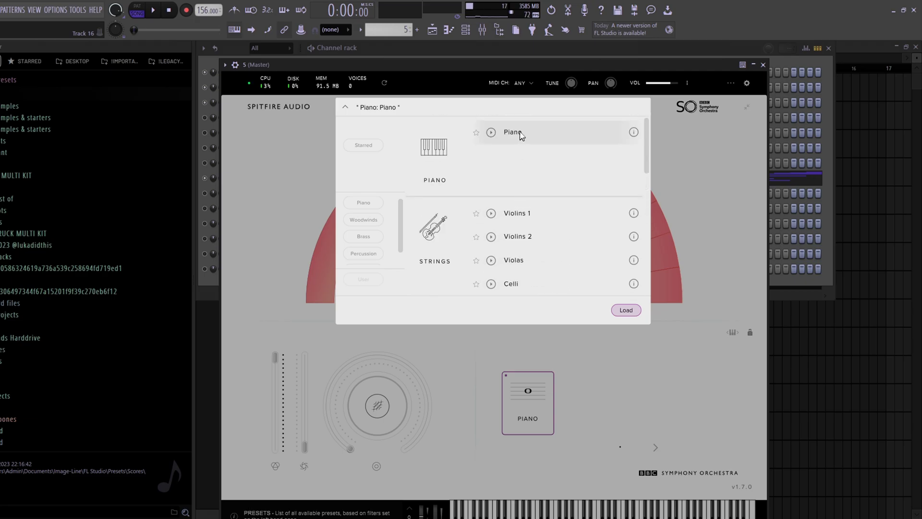
pyautogui.click(693, 140)
# View the notes in the piano roll, then step through Violins 1 and 2 to Strings: Violas.
pyautogui.press('F7')
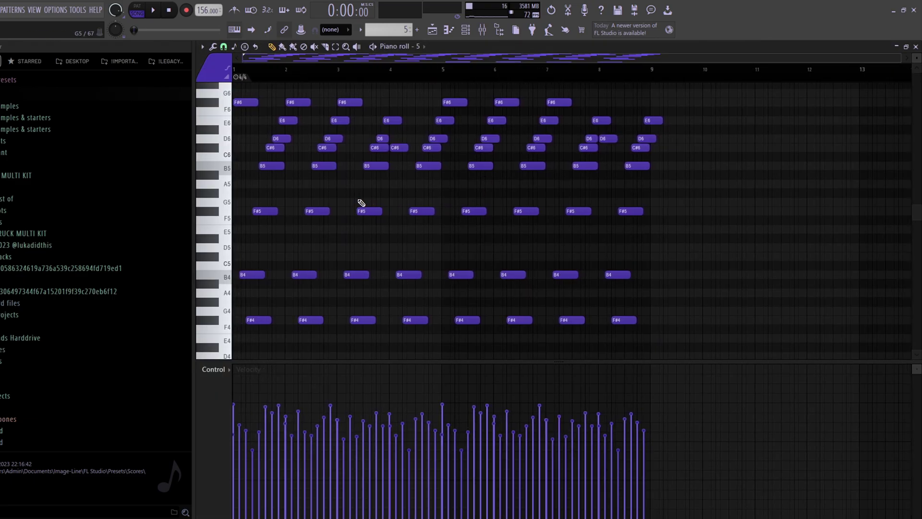
pyautogui.scroll(1, 291, 201)
pyautogui.scroll(-1, 319, 210)
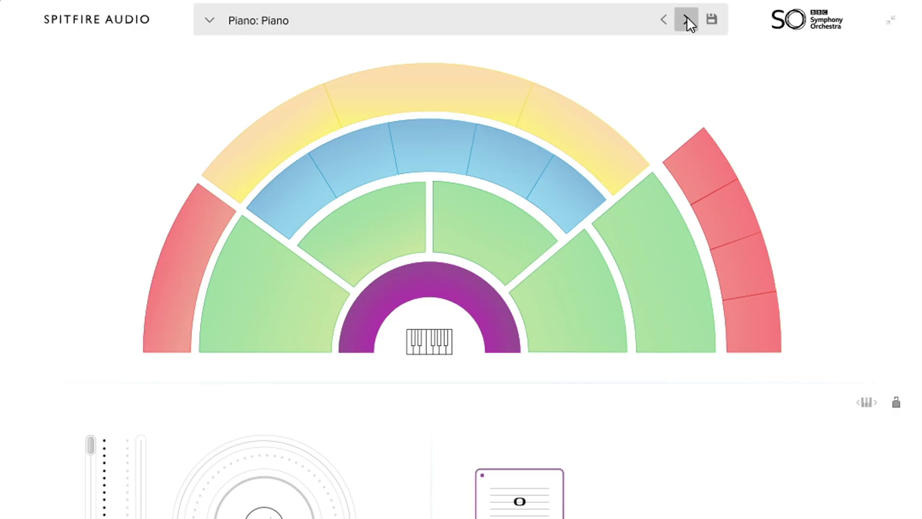
pyautogui.click(687, 19)
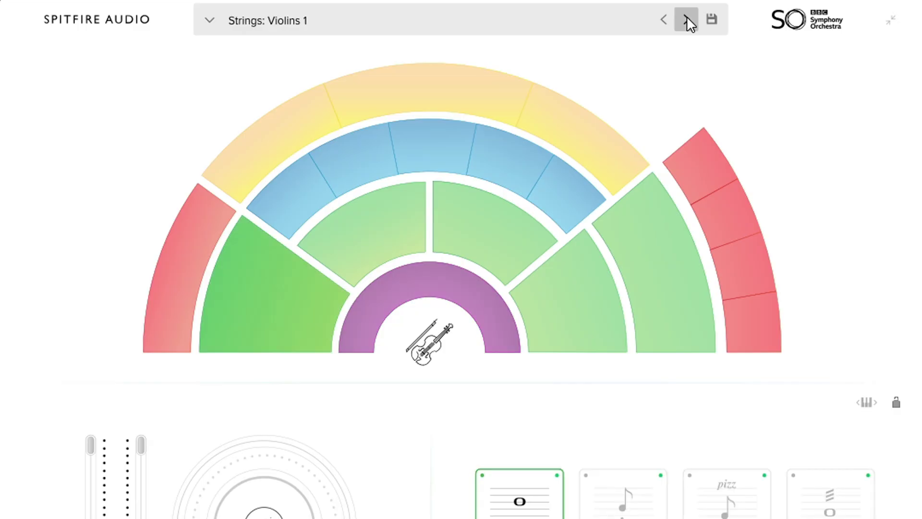
pyautogui.click(687, 19)
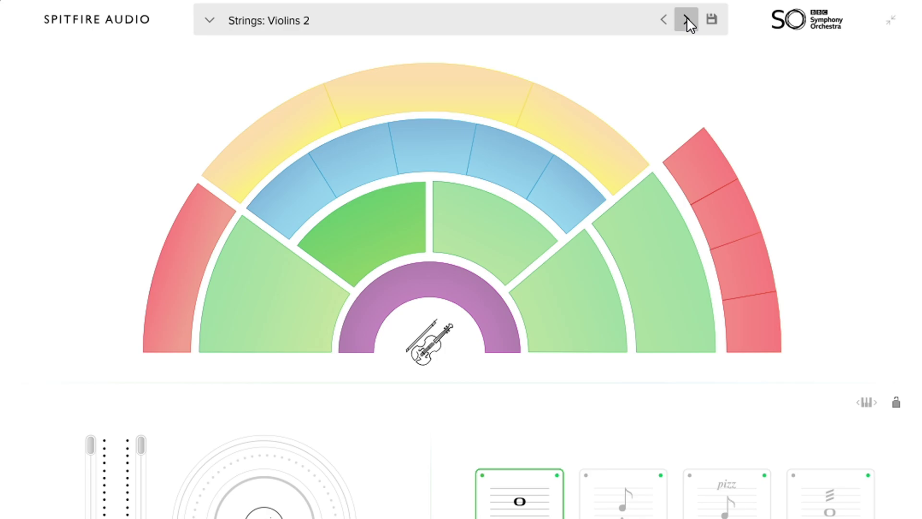
pyautogui.click(689, 20)
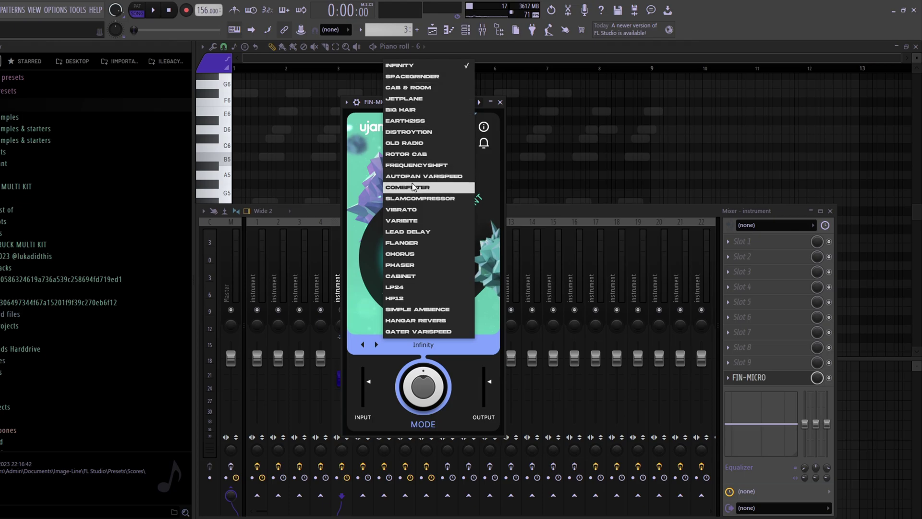
# Leave Finisher Micro on Infinity mode and close its plugin window.
pyautogui.click(365, 197)
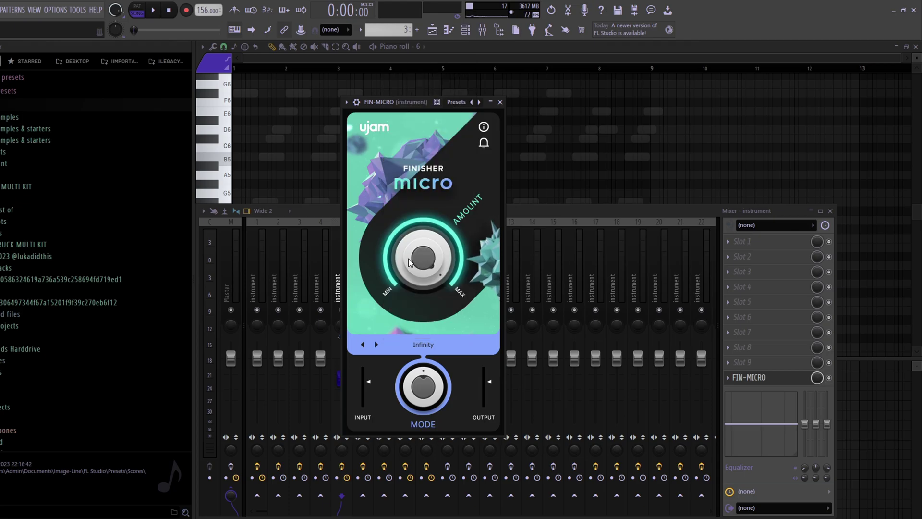
pyautogui.click(500, 102)
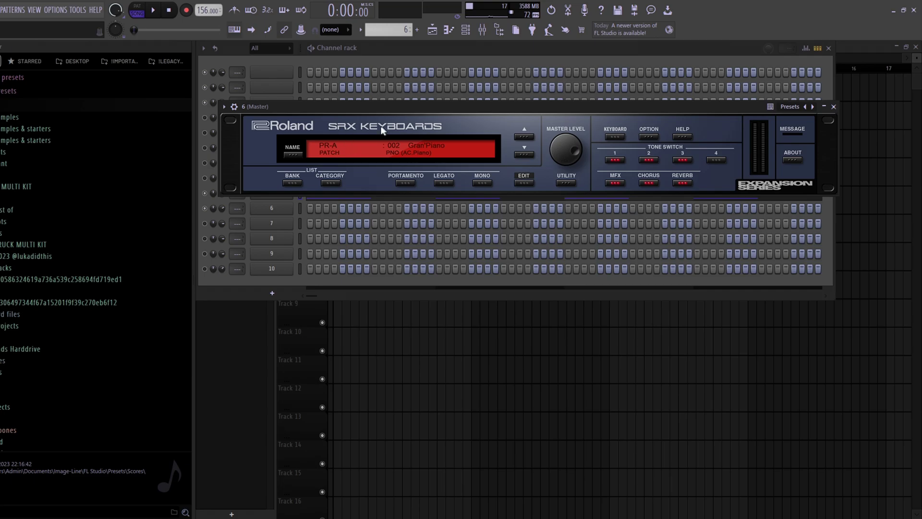
# View the SRX Orchestra strings channel, then switch to the SRX Keyboards piano channel.
pyautogui.click(271, 197)
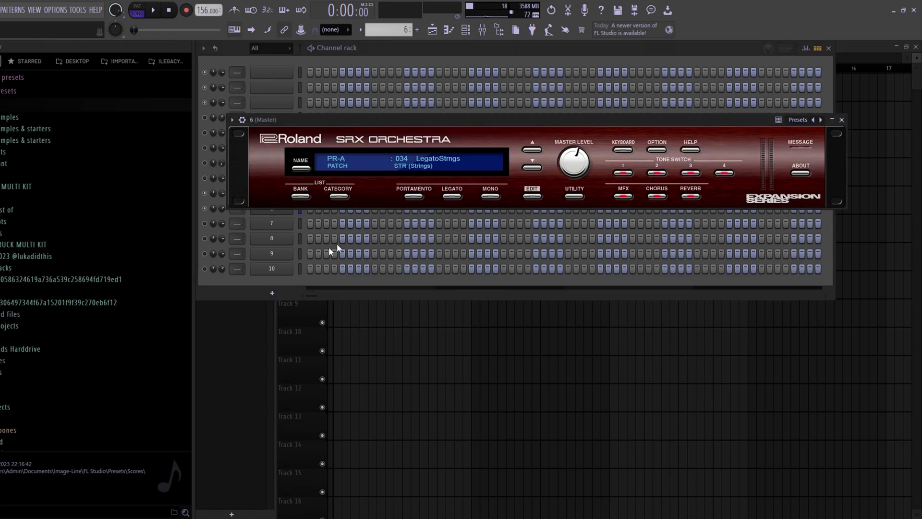
pyautogui.click(281, 207)
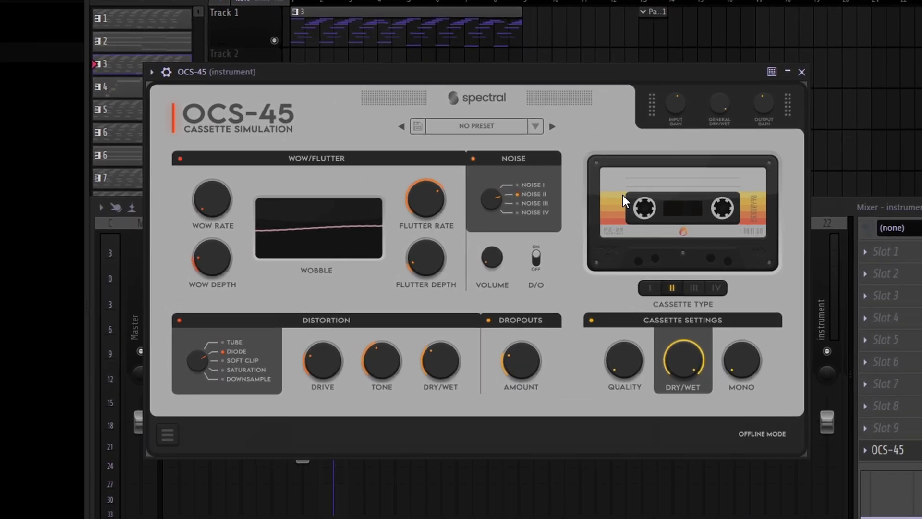
# Load the OCS-45 factory preset 07 [TAPE] YOUR MOM_S TAPE.
pyautogui.click(495, 126)
pyautogui.moveTo(495, 143)
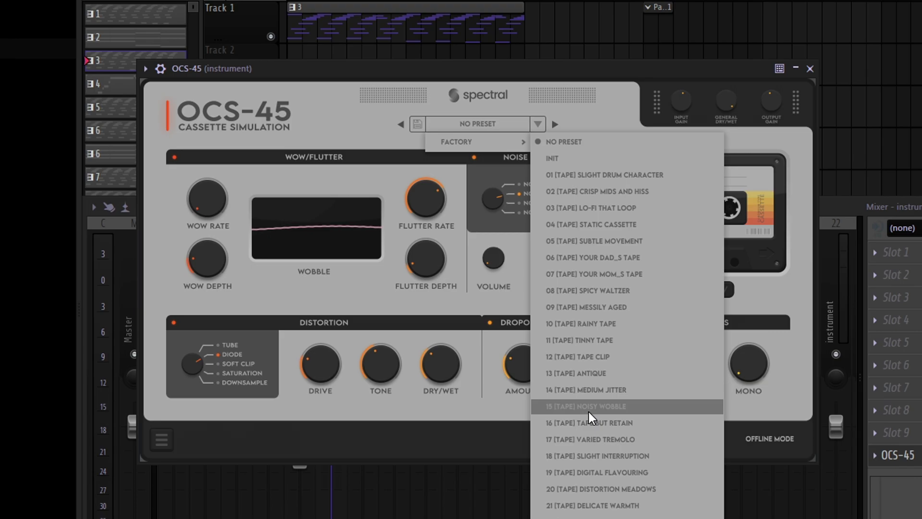
pyautogui.scroll(-10, 589, 422)
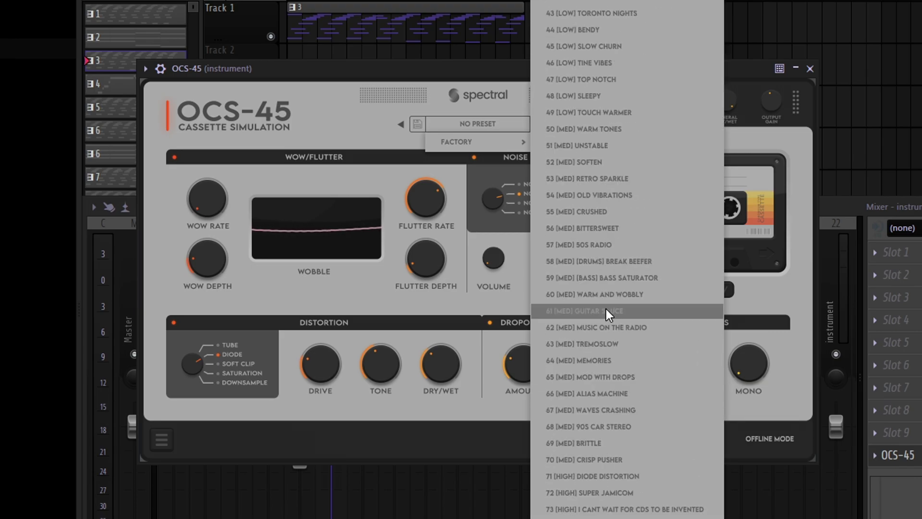
pyautogui.click(595, 310)
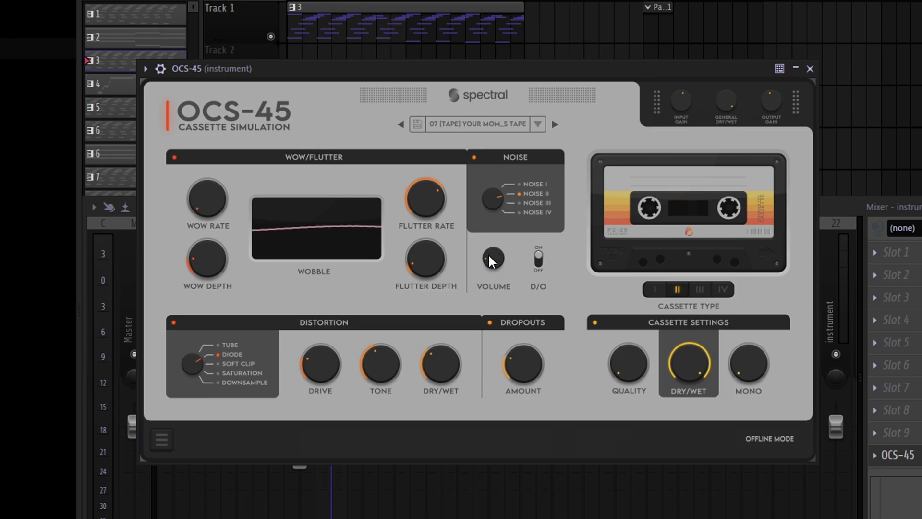
# Turn on Dark Mode from the OCS-45 settings menu.
pyautogui.click(161, 439)
pyautogui.click(278, 306)
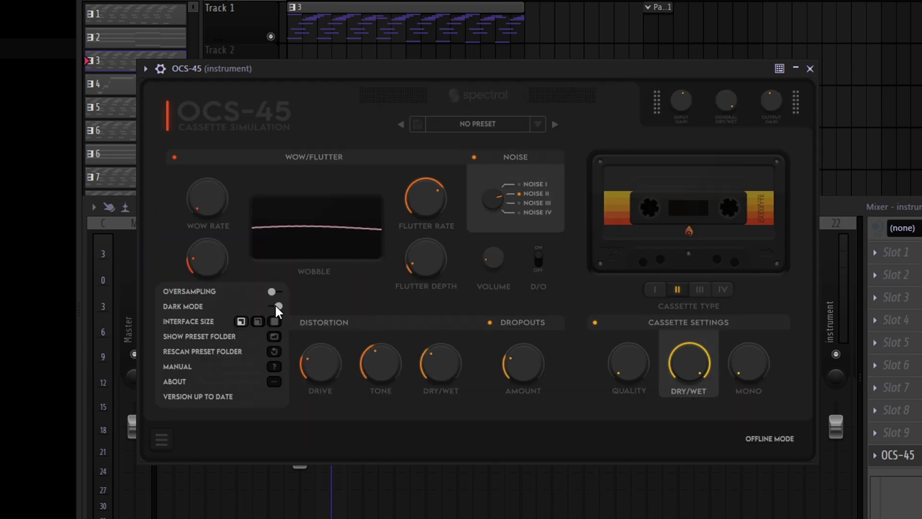
pyautogui.click(158, 439)
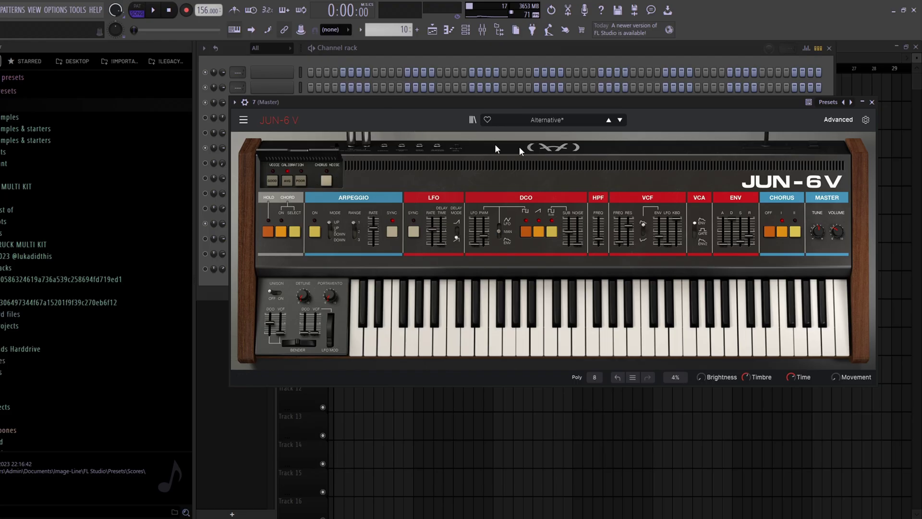
# Keep JUN-6 V on its Alternative Keys preset and close the synth window.
pyautogui.click(538, 119)
pyautogui.click(658, 254)
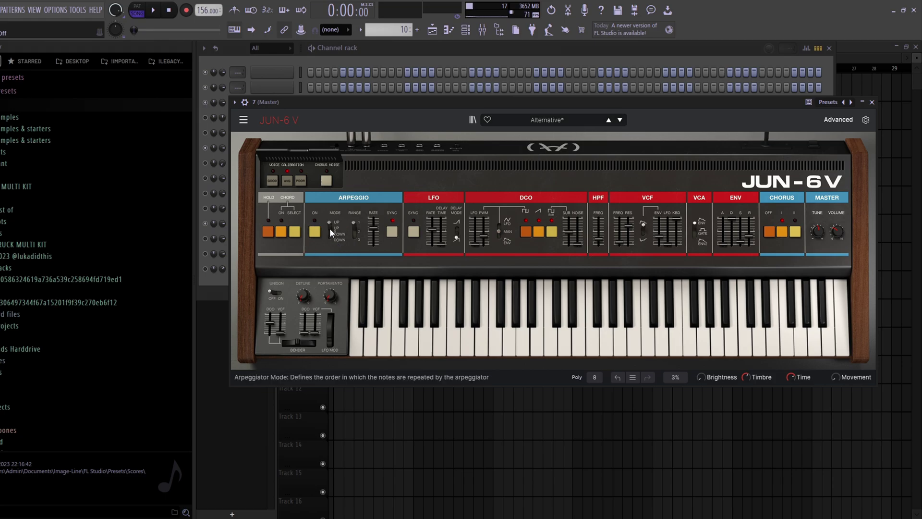
pyautogui.click(872, 102)
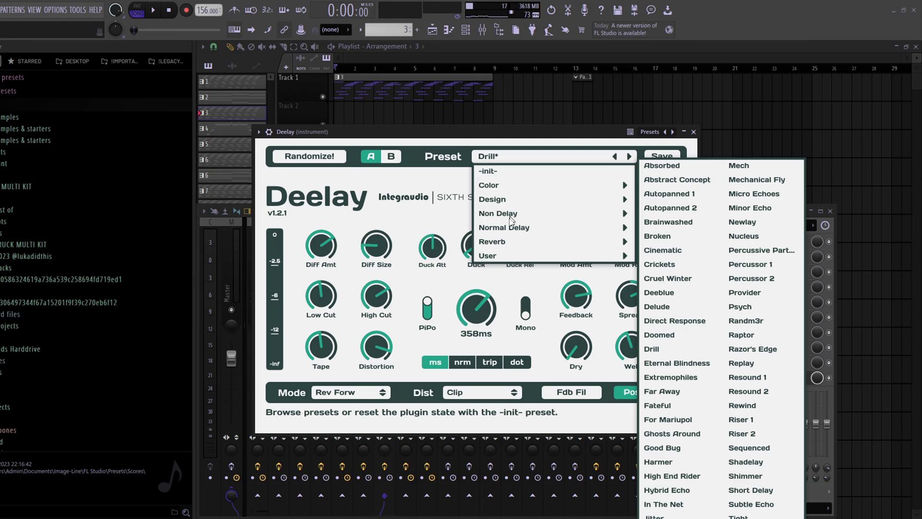
# Browse Deelay's Color preset category, then close the list keeping the Drill preset.
pyautogui.moveTo(512, 231)
pyautogui.moveTo(491, 188)
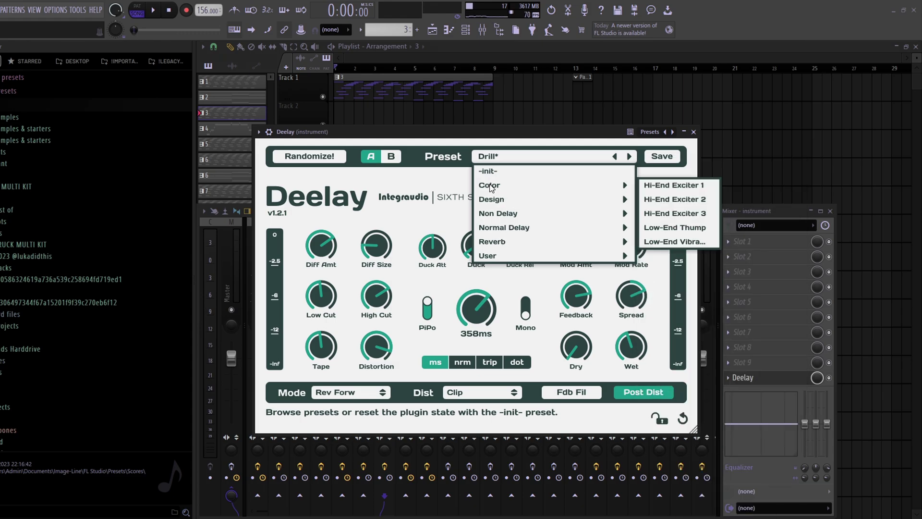
pyautogui.click(469, 186)
pyautogui.click(528, 156)
pyautogui.moveTo(529, 203)
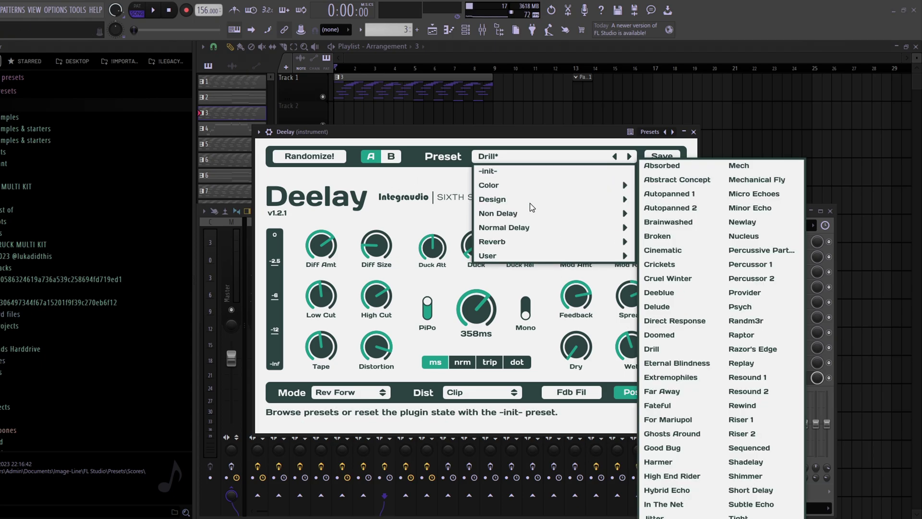
pyautogui.click(653, 346)
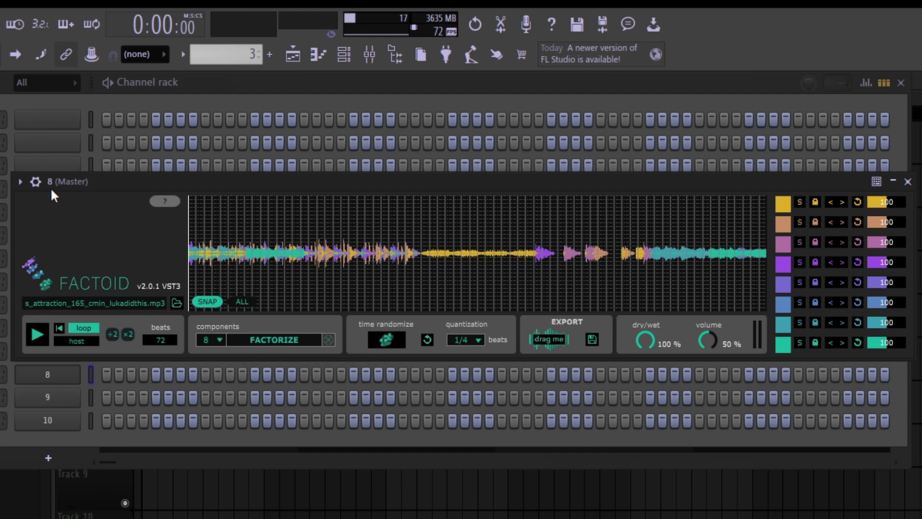
# Preview the Factoid loop and randomize its time slices four times.
pyautogui.click(37, 335)
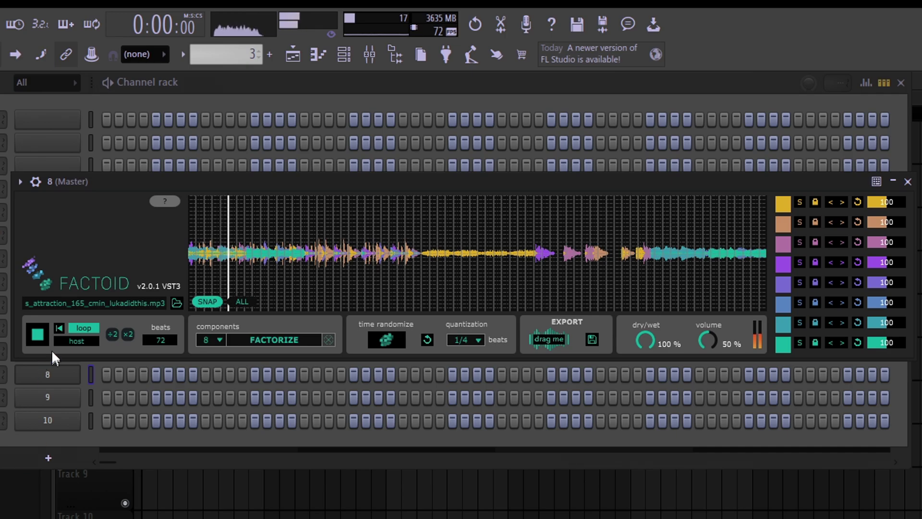
pyautogui.click(39, 335)
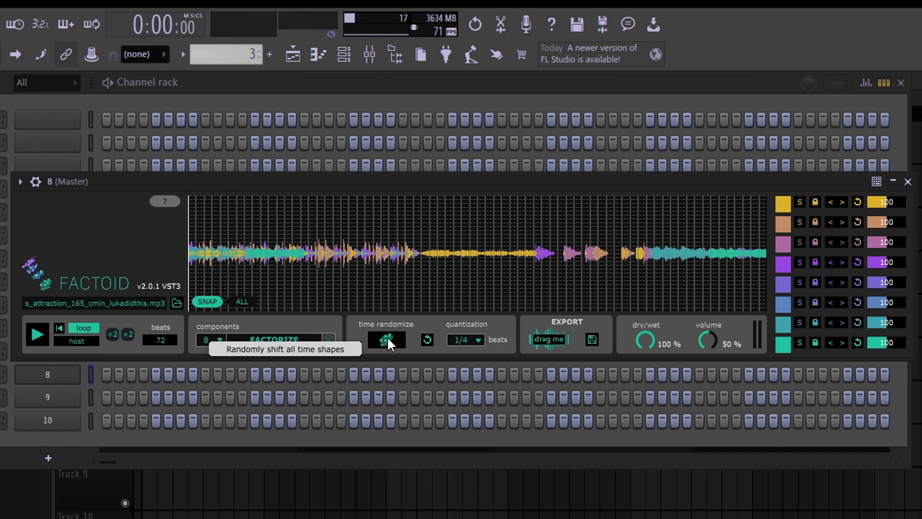
pyautogui.click(386, 339)
pyautogui.click(387, 339)
pyautogui.click(387, 339)
pyautogui.click(387, 338)
pyautogui.click(387, 338)
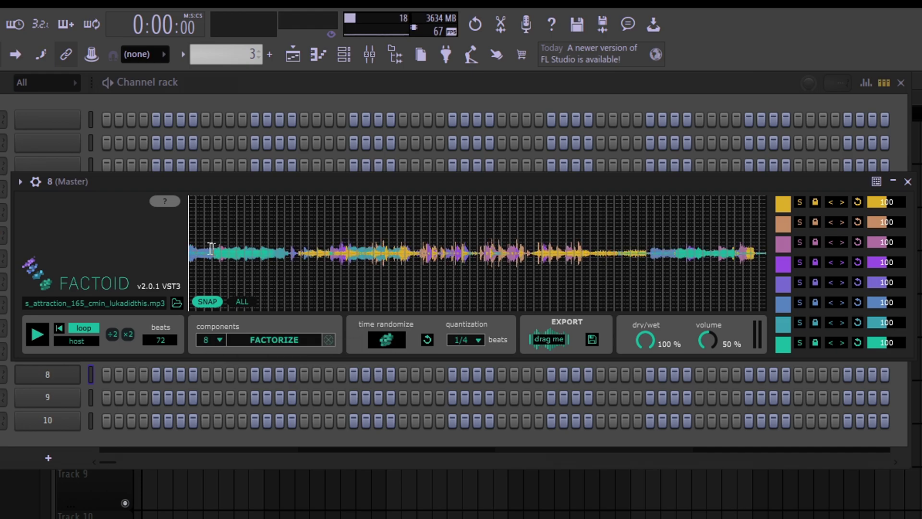
# Play most of the reshuffled waveform, stop, and drag the loop onto Playlist Track 2.
pyautogui.click(191, 255)
pyautogui.click(278, 262)
pyautogui.click(195, 262)
pyautogui.click(327, 263)
pyautogui.moveTo(287, 255); pyautogui.dragTo(657, 255)
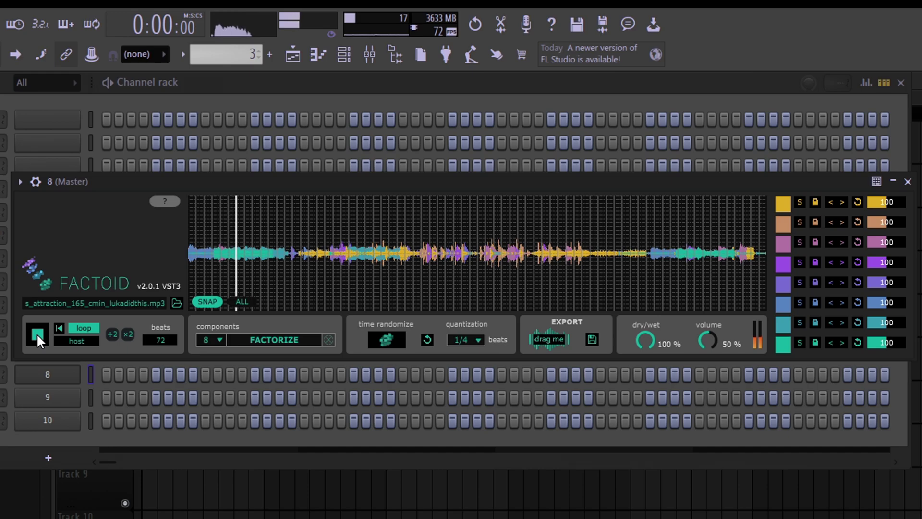
pyautogui.click(37, 333)
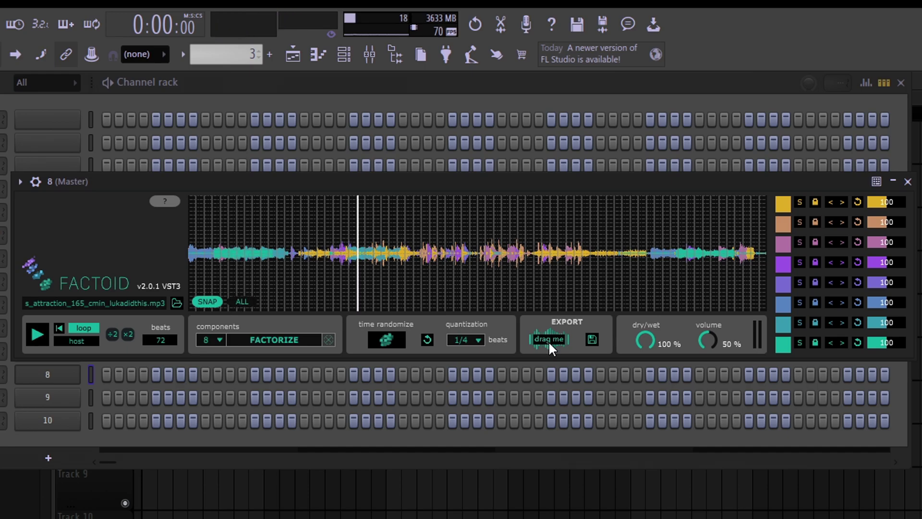
pyautogui.moveTo(557, 336); pyautogui.dragTo(184, 177)
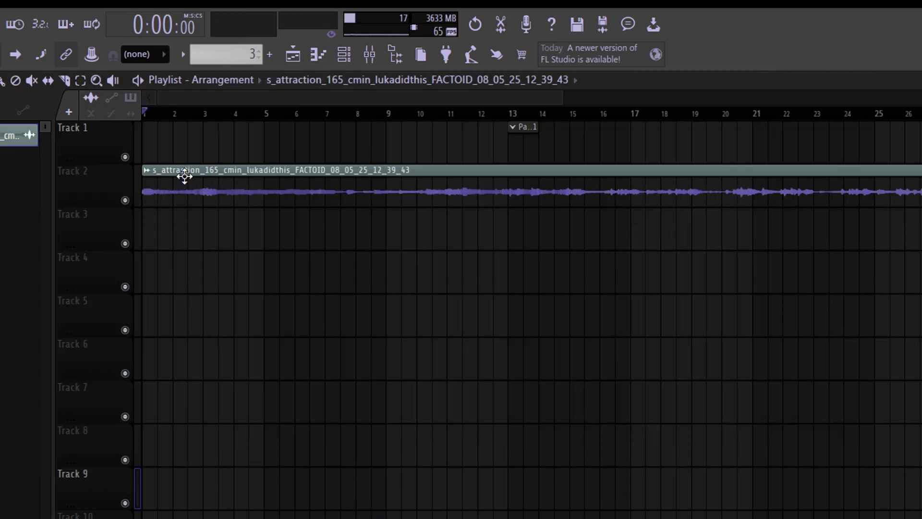
pyautogui.scroll(-3, 346, 255)
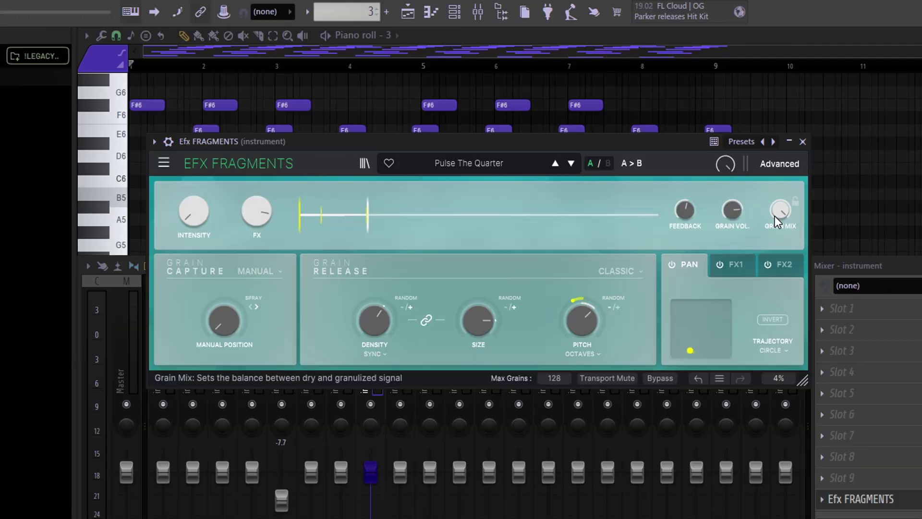
# Close the Efx FRAGMENTS window and hide the mixer with F9.
pyautogui.click(803, 141)
pyautogui.press('F9')
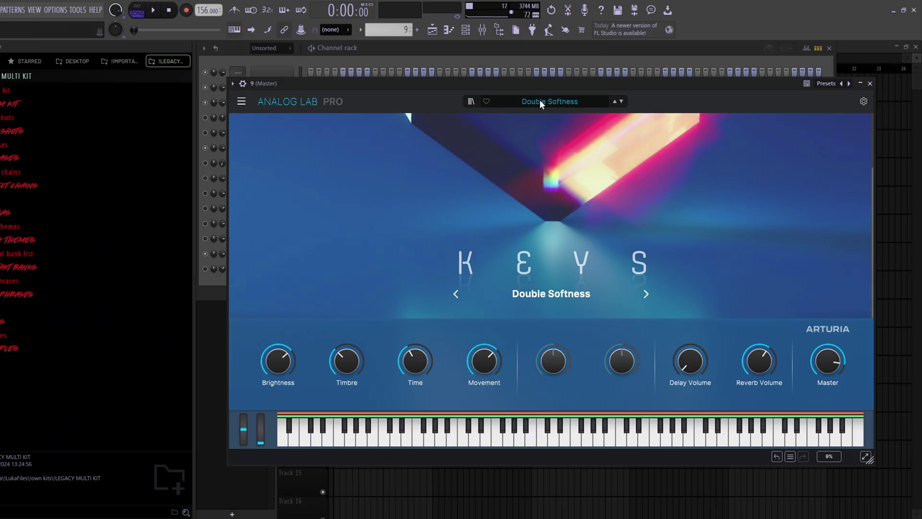
# Open the Analog Lab Pro preset list to pick Double Softness.
pyautogui.click(552, 228)
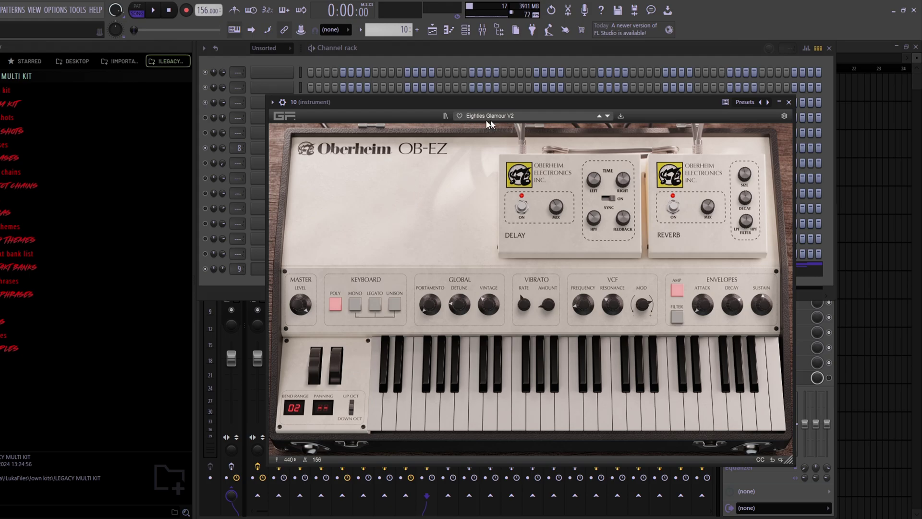
# Close the OB-EZ synth window with Escape.
pyautogui.press('Escape')
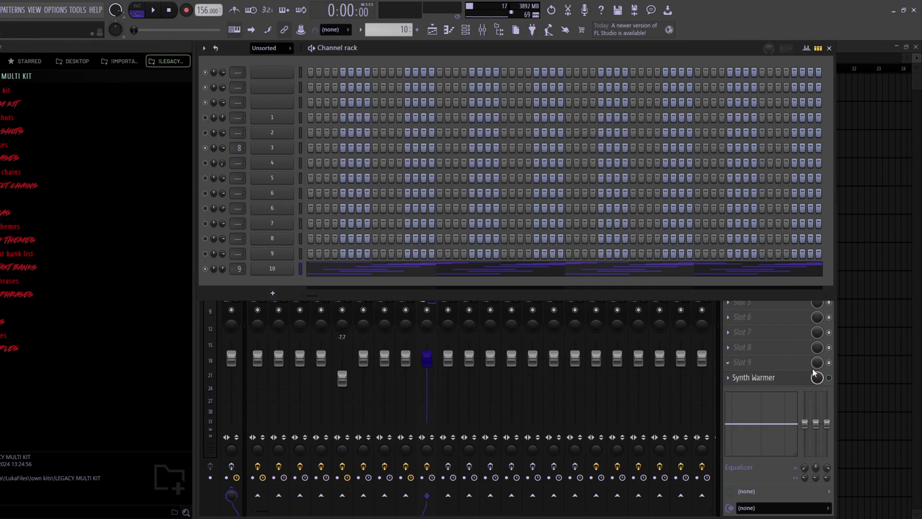
# Compare Synth Warmer bypassed and active, then raise its CUTOFF from 788 Hz to 8333 Hz.
pyautogui.click(795, 379)
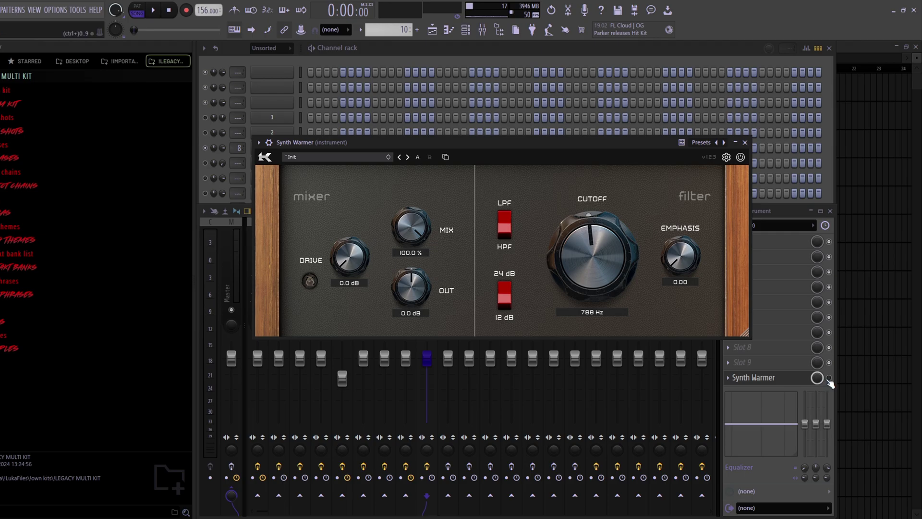
pyautogui.click(740, 157)
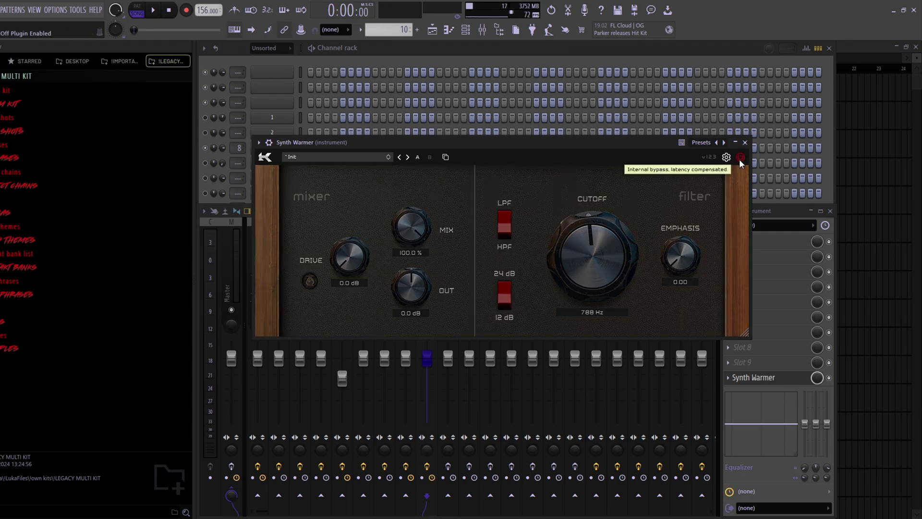
pyautogui.click(740, 159)
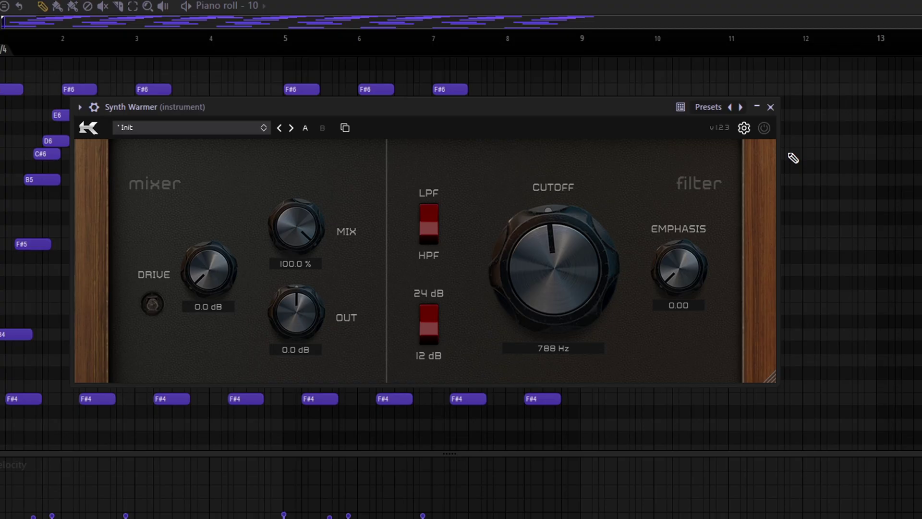
pyautogui.moveTo(571, 102); pyautogui.dragTo(646, 104)
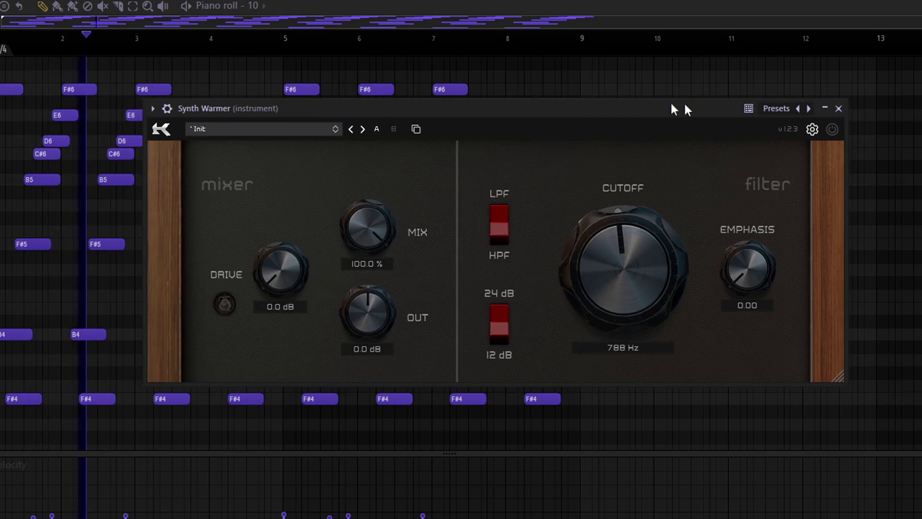
pyautogui.click(832, 129)
pyautogui.moveTo(720, 108); pyautogui.dragTo(798, 107)
pyautogui.moveTo(724, 295); pyautogui.dragTo(726, 163)
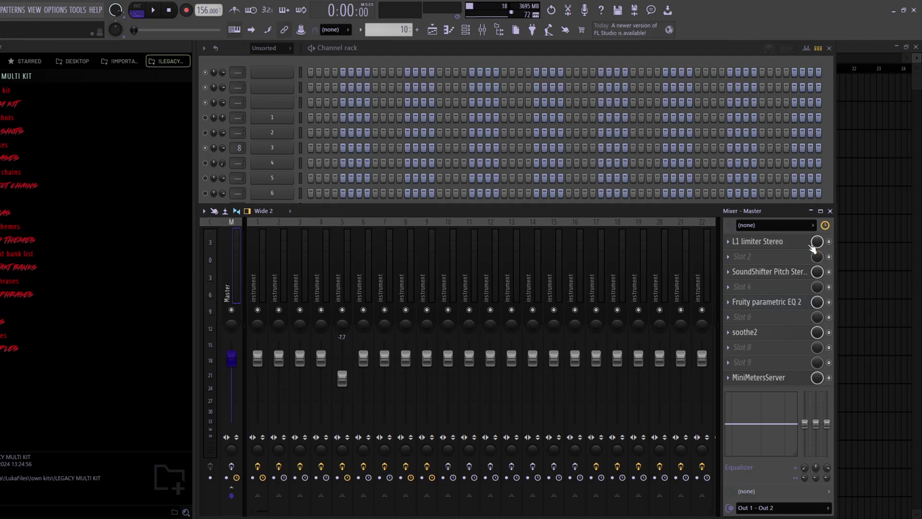
# Inspect the master bus's L1 limiter, then close its window.
pyautogui.click(777, 240)
pyautogui.moveTo(352, 110); pyautogui.dragTo(362, 114)
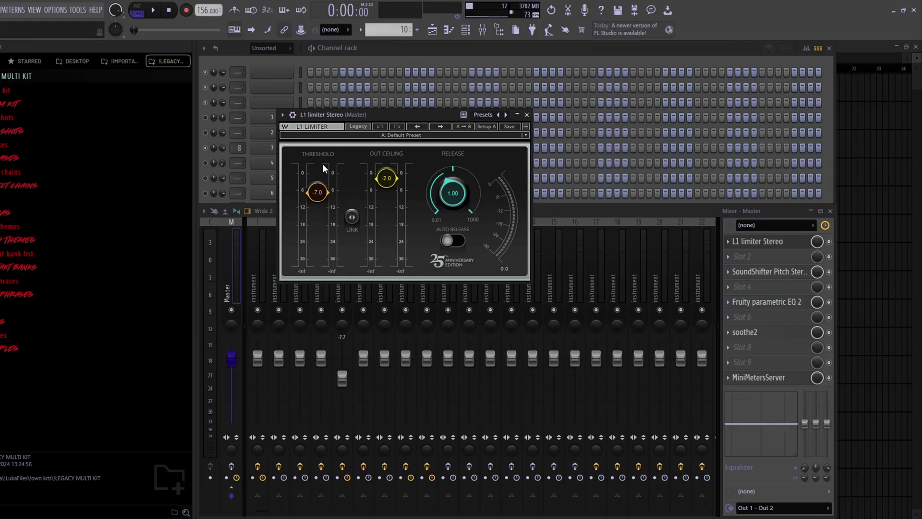
pyautogui.click(530, 116)
# Check SoundShifter's Semitones value, then view the parametric EQ and soothe2 (Ear friendly top on master too).
pyautogui.click(739, 272)
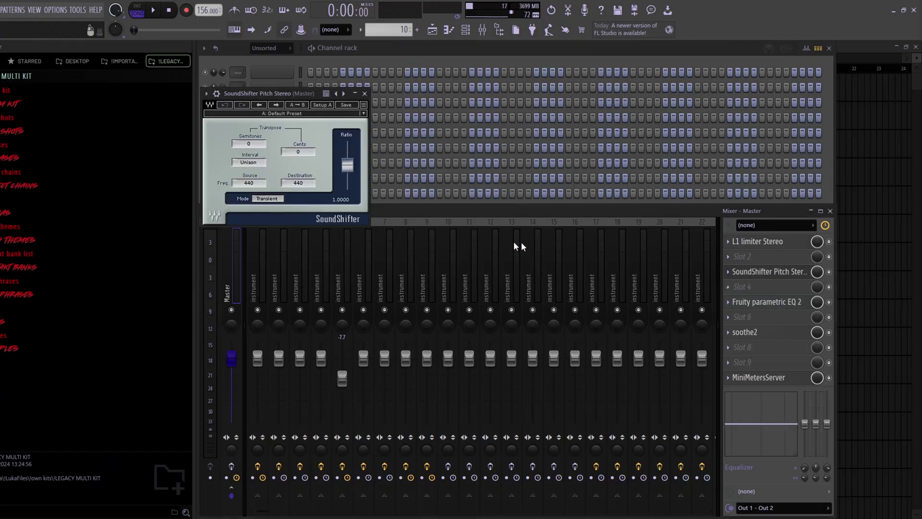
pyautogui.moveTo(285, 93); pyautogui.dragTo(392, 167)
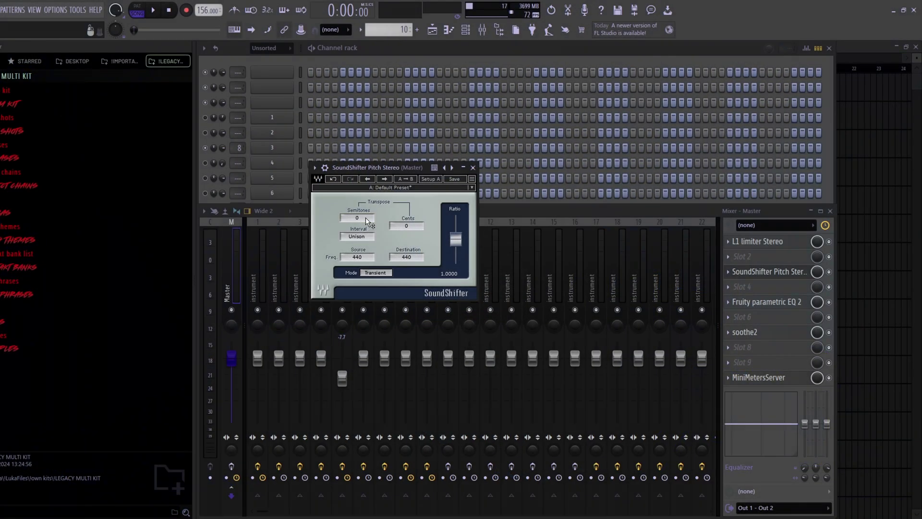
pyautogui.click(364, 217)
pyautogui.press('Escape')
pyautogui.click(472, 168)
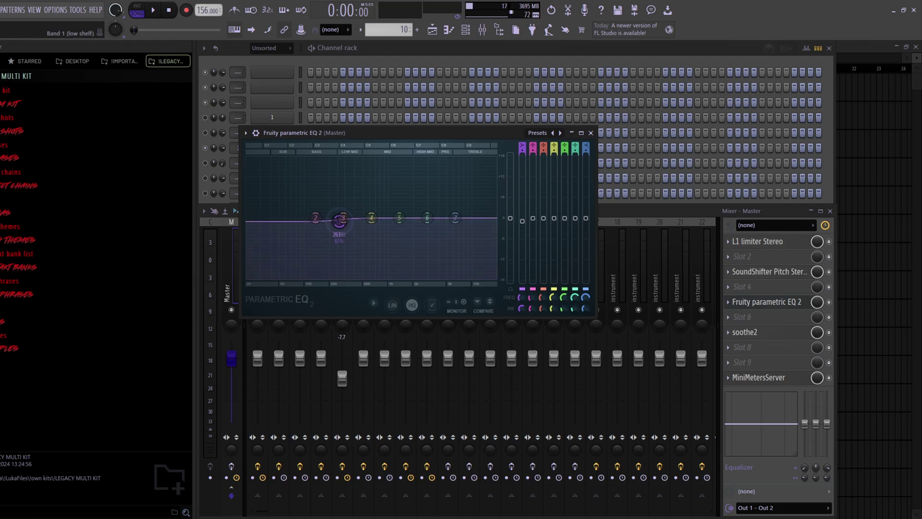
pyautogui.click(744, 332)
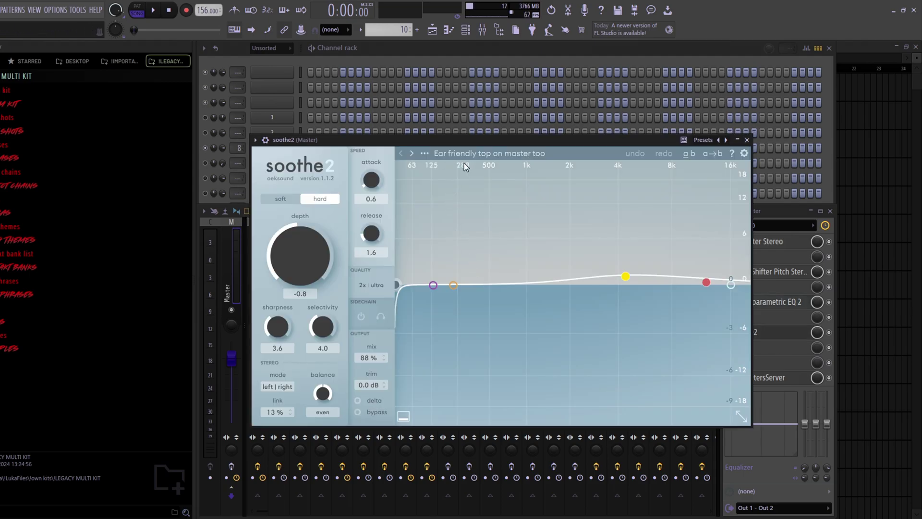